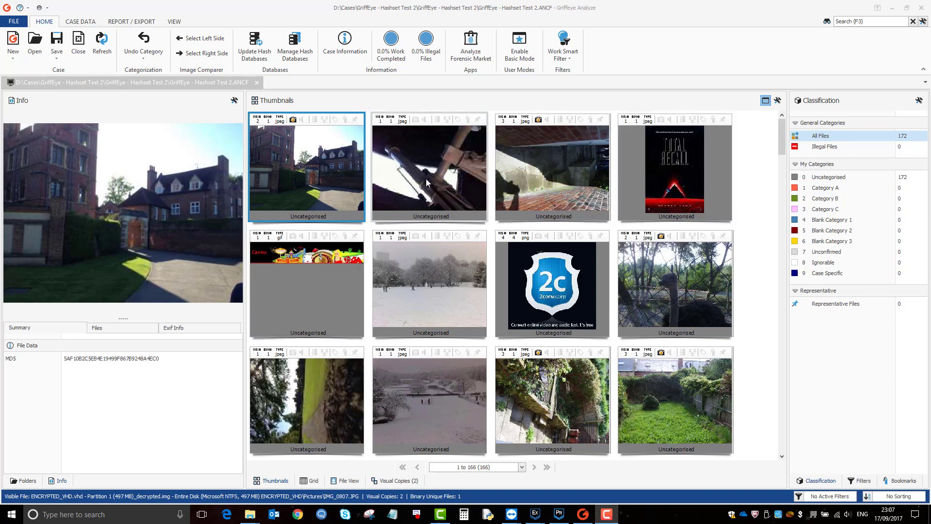
Preview the first and second building pictures in the Hashset Test 2 thumbnails, returning to the first.
left_click(334, 178)
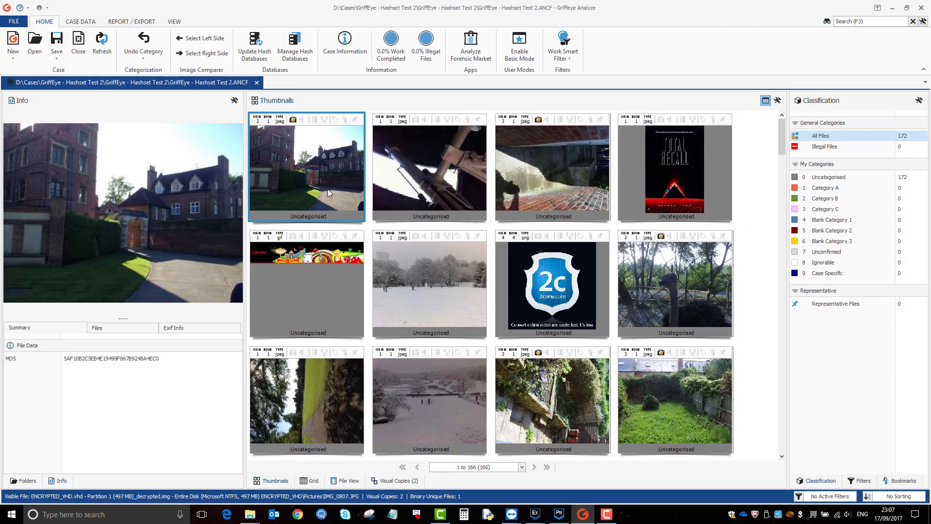
left_click(406, 194)
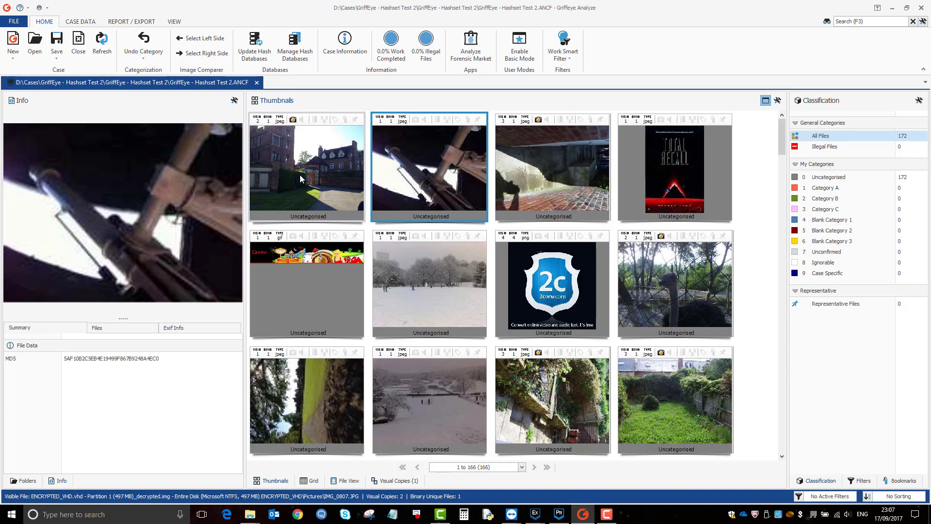
left_click(300, 175)
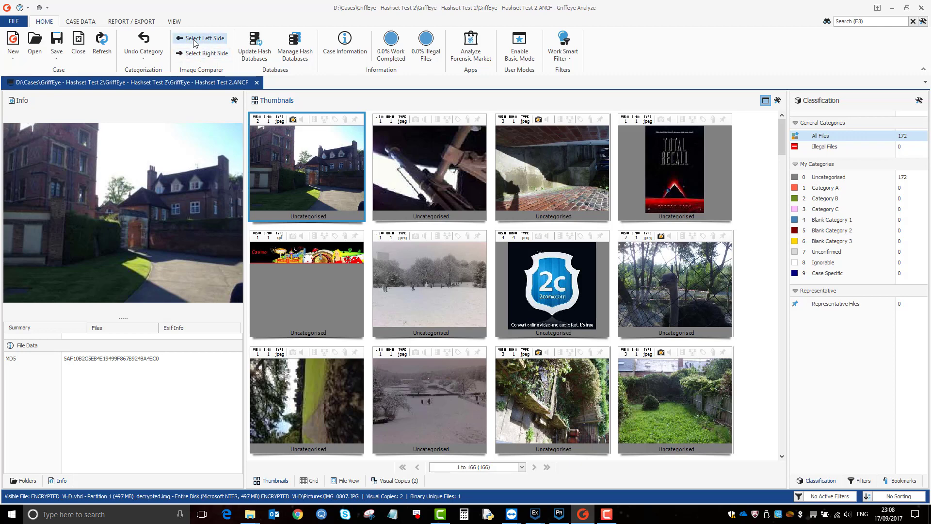
From the case start page, open Settings, review the Categories page, and return to the main Settings page.
left_click(14, 22)
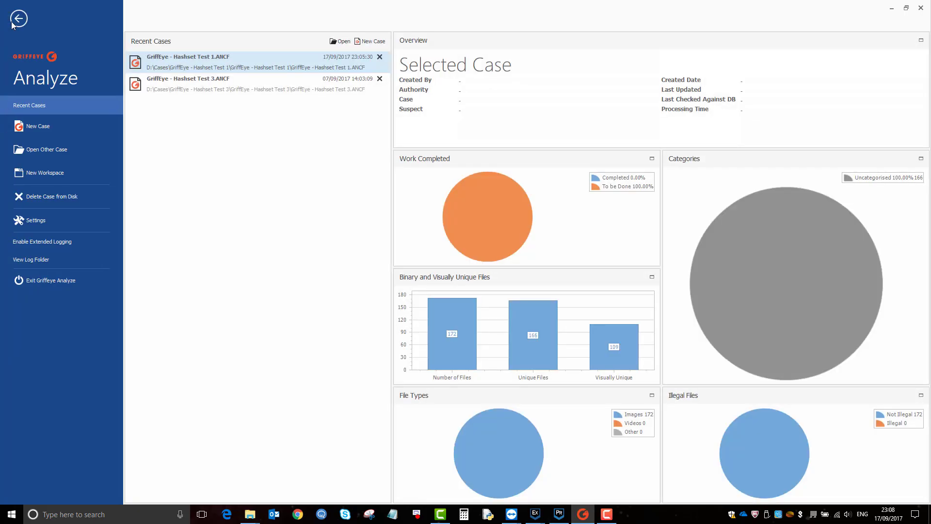
left_click(37, 213)
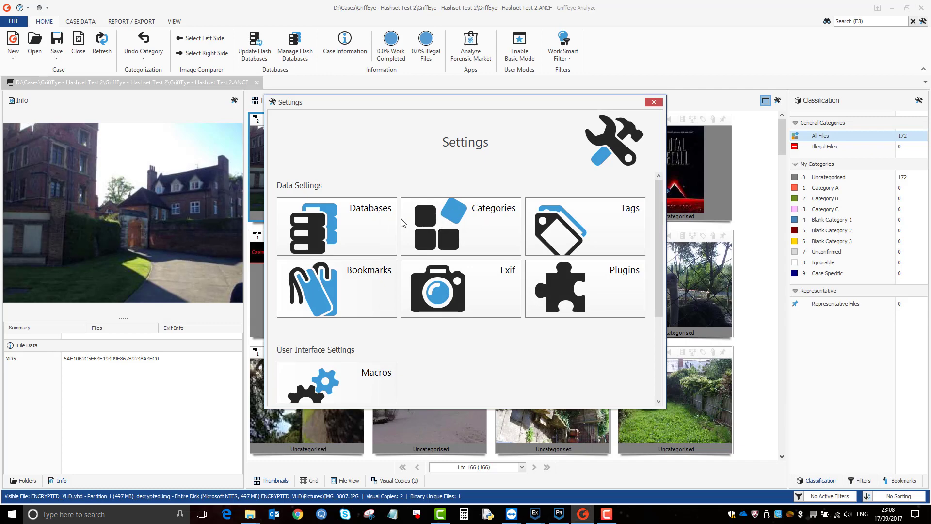
left_click(480, 231)
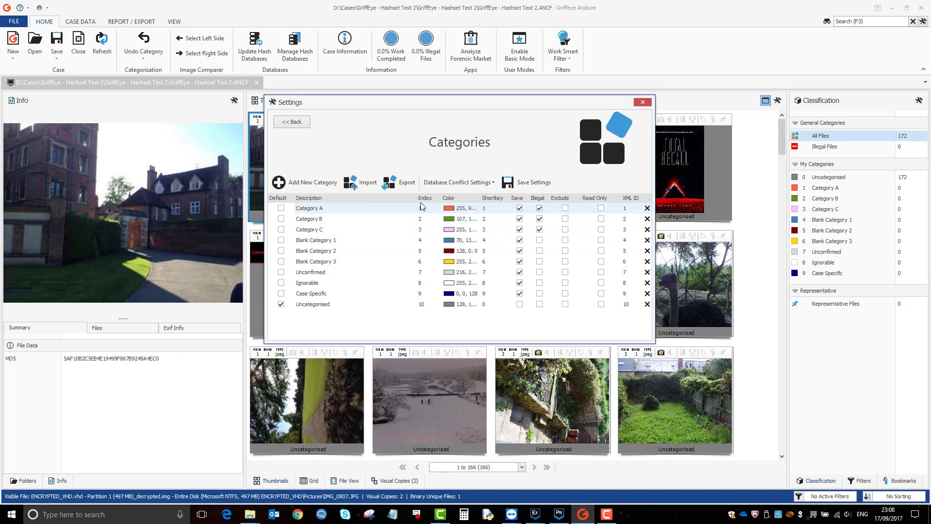
left_click(298, 123)
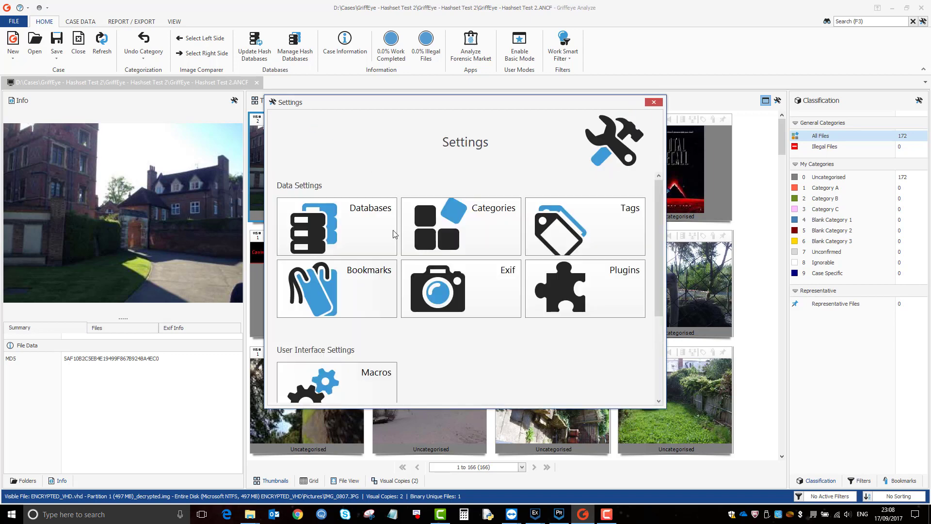
Check the Internal Unit hash database's export formats, cancel the export, and close Settings.
left_click(354, 226)
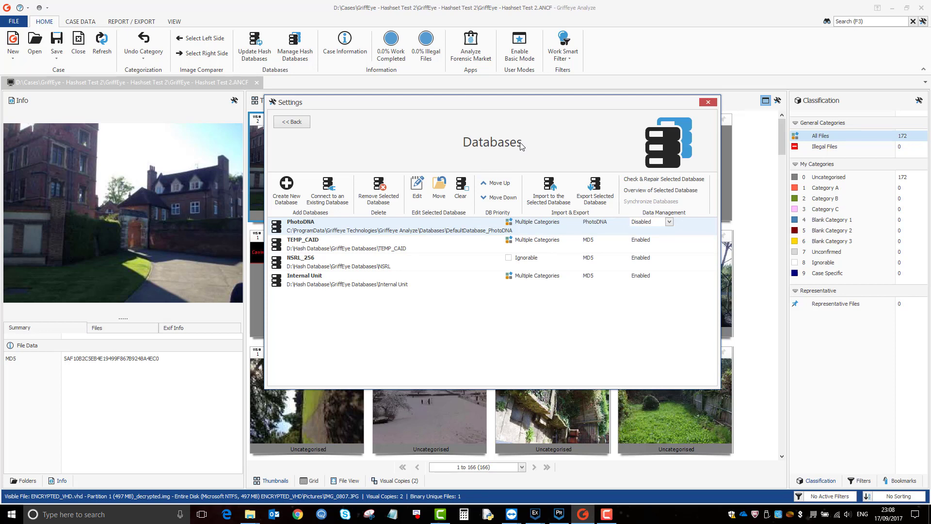
left_click(412, 281)
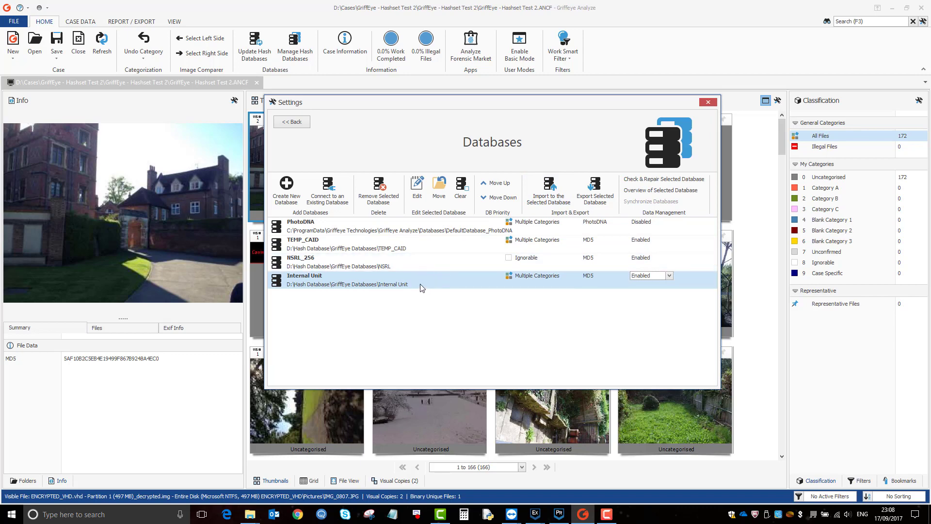
left_click(597, 189)
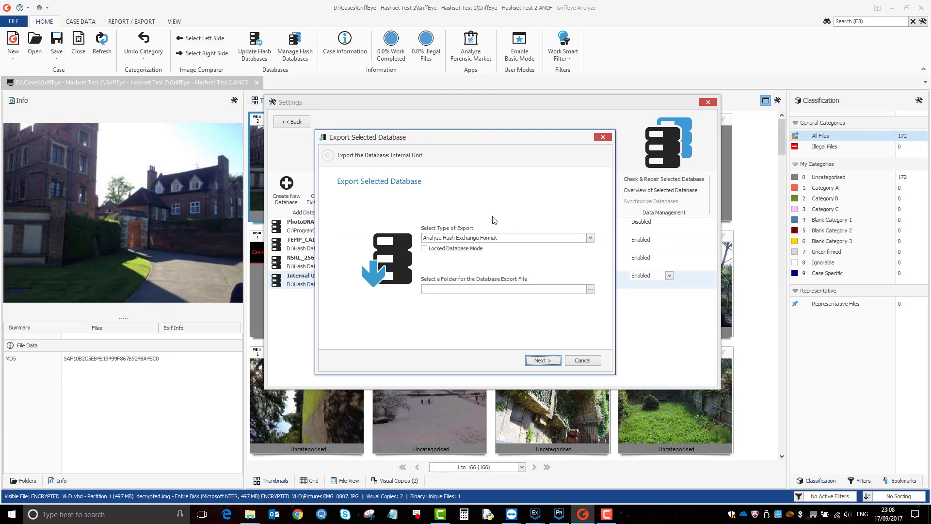
left_click(591, 237)
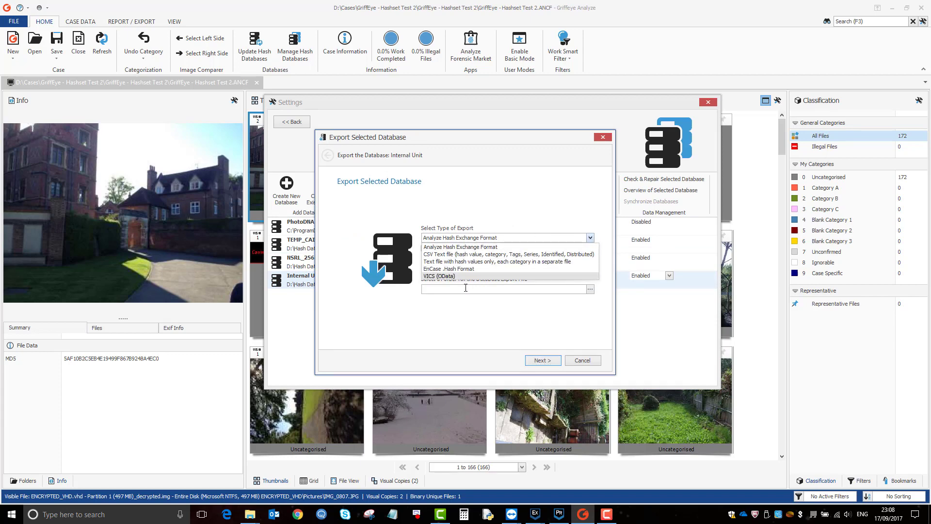
left_click(476, 306)
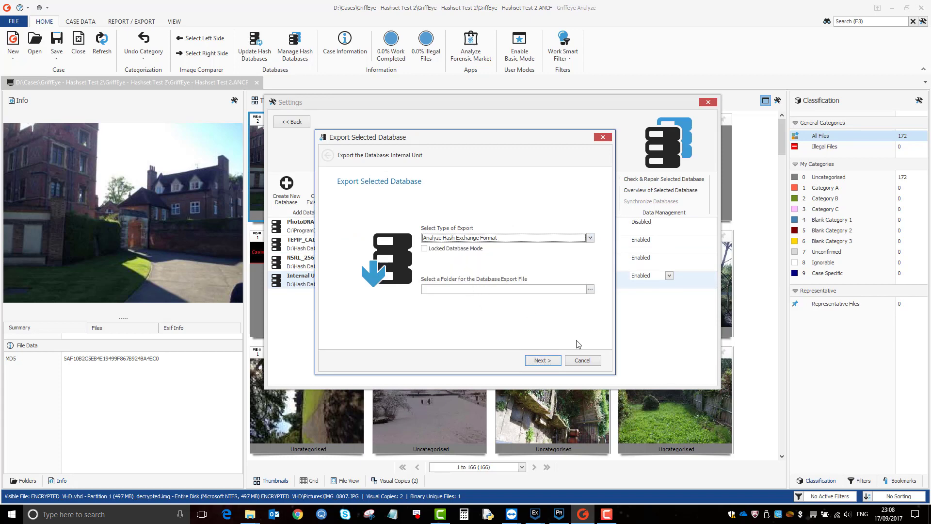
left_click(587, 360)
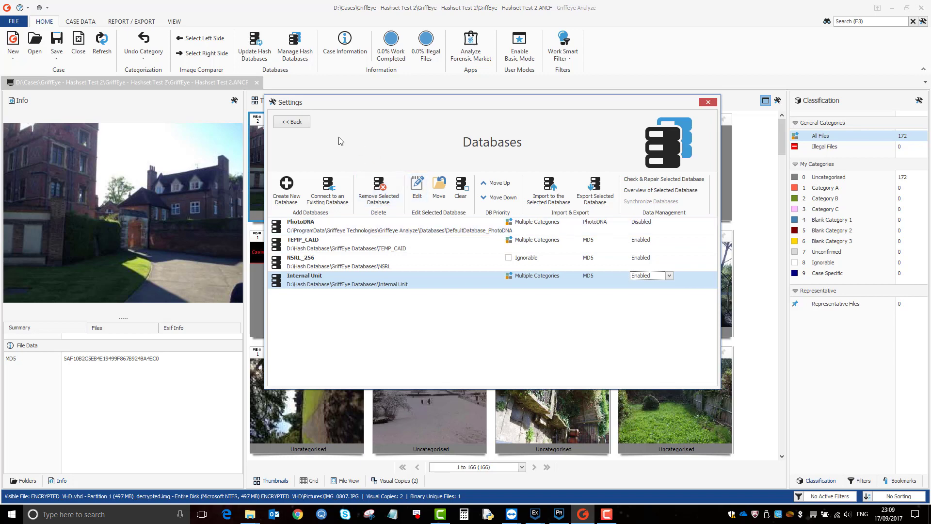
left_click(296, 122)
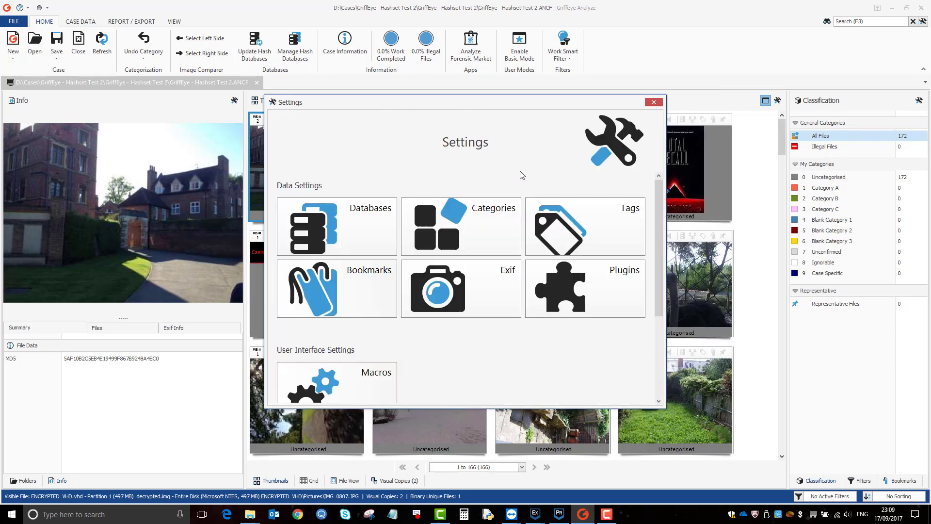
left_click(654, 103)
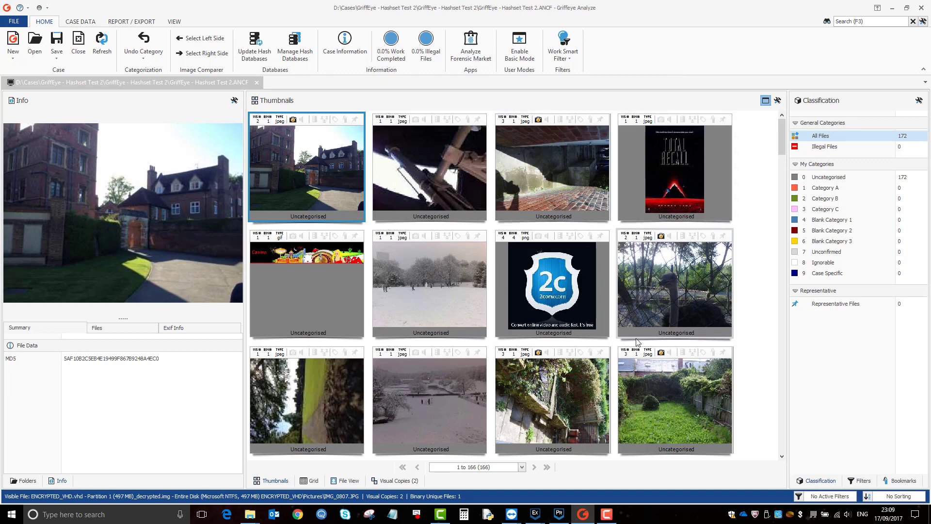
Bring the Hashset Test 3 case forward in AXIOM Examine and open its picture category filter options.
mouse_move(537, 511)
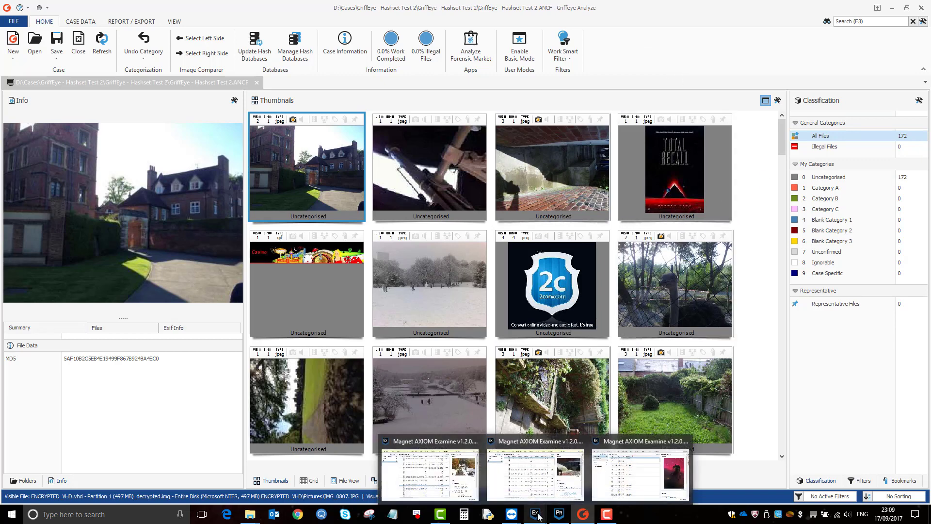
left_click(462, 482)
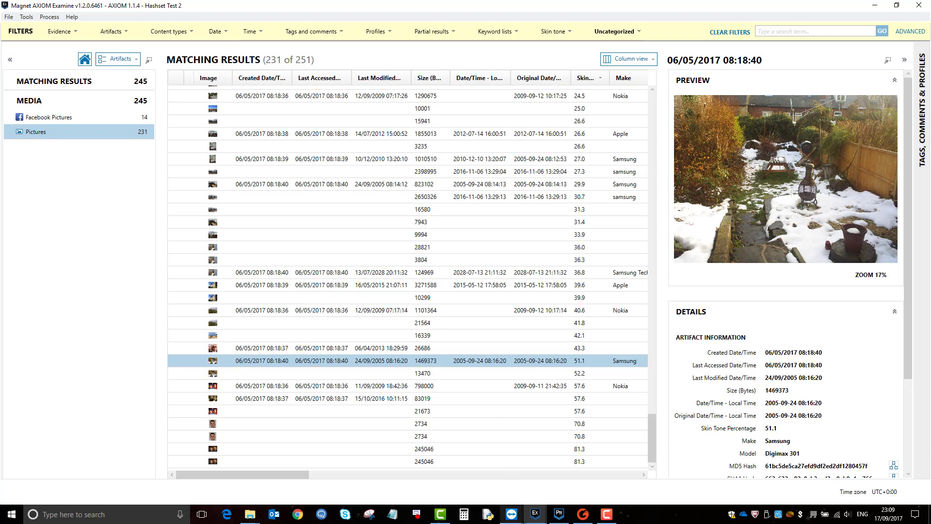
mouse_move(534, 516)
left_click(534, 487)
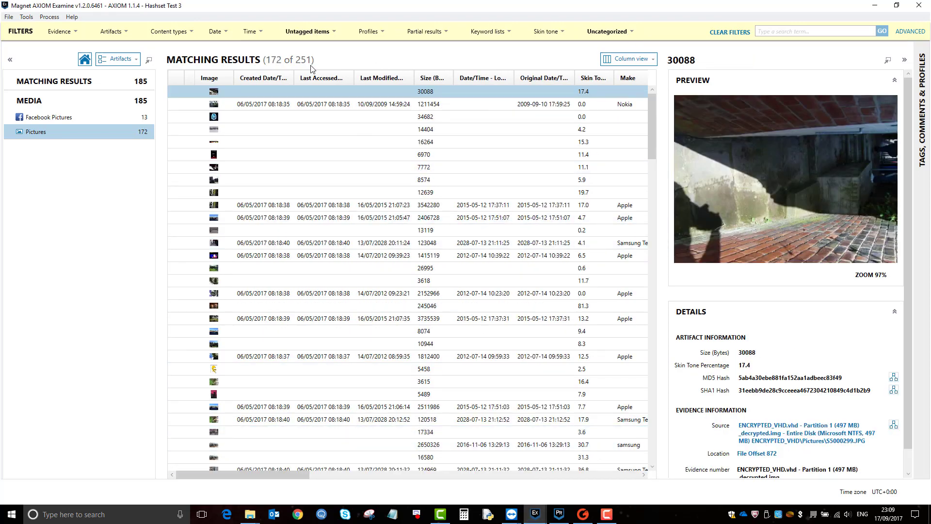
left_click(632, 32)
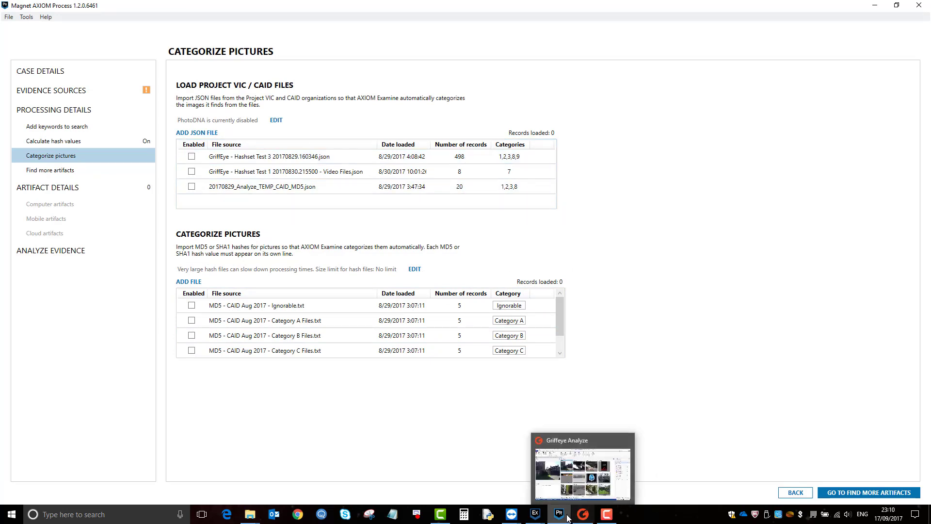
left_click(552, 484)
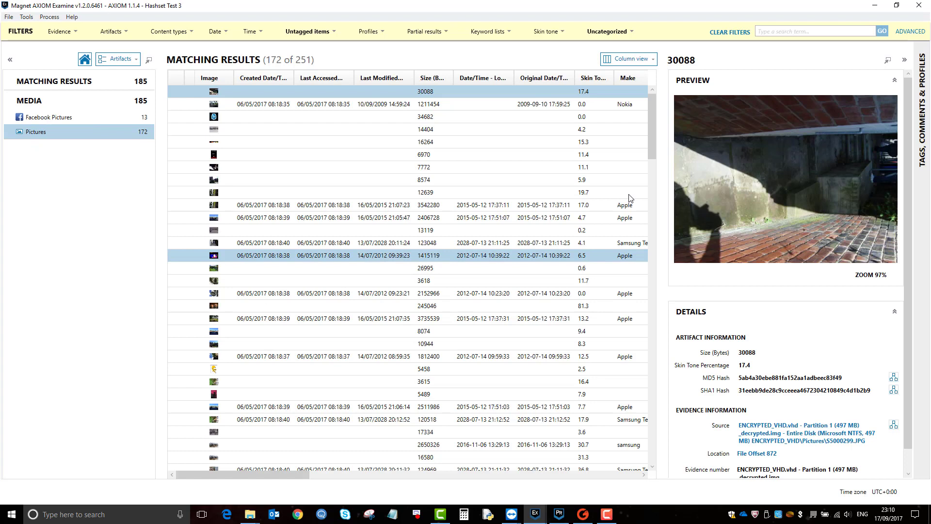
left_click(630, 32)
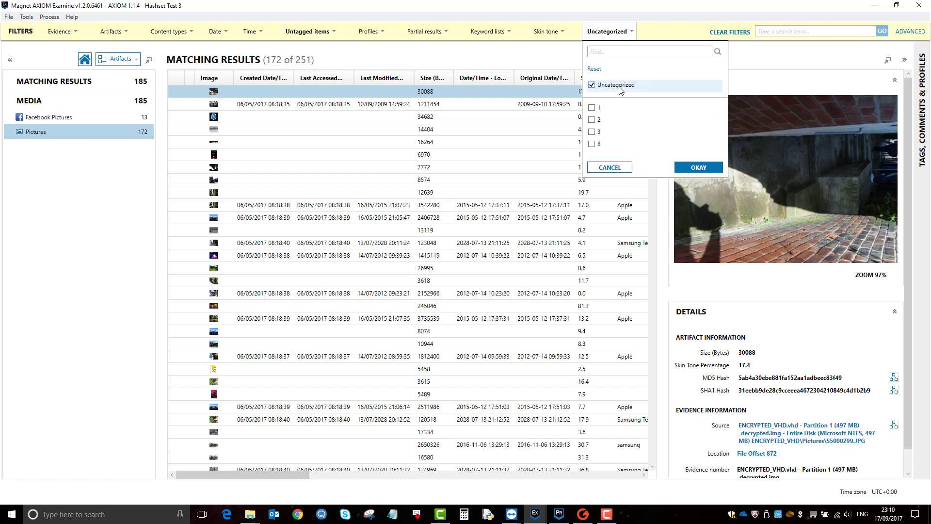
left_click(698, 167)
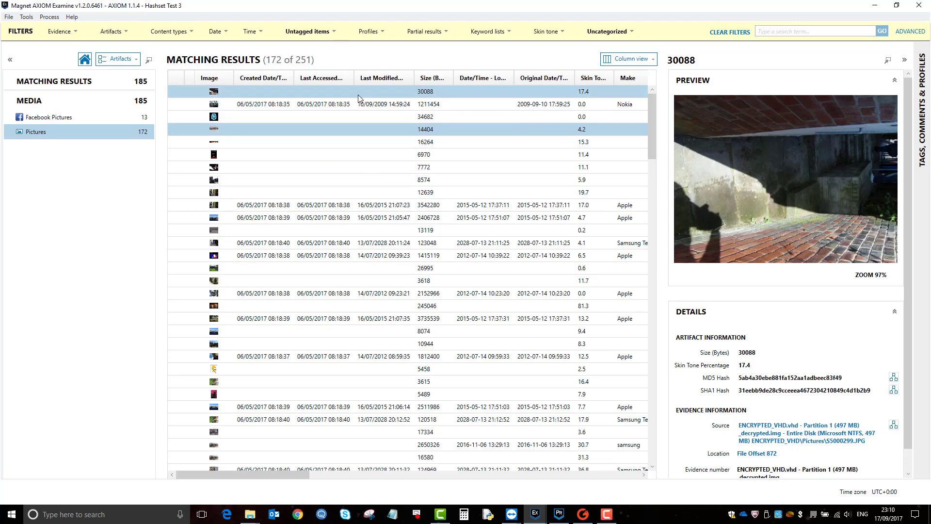
left_click(334, 33)
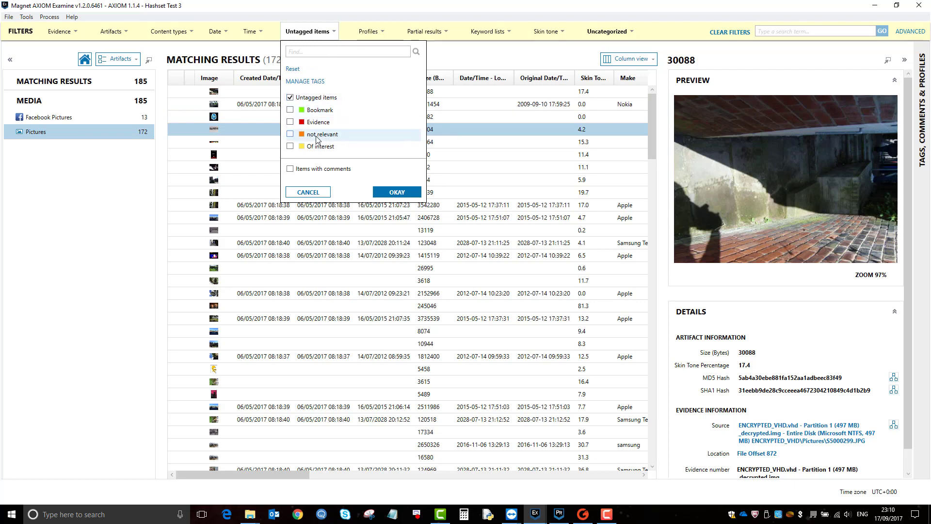
left_click(390, 193)
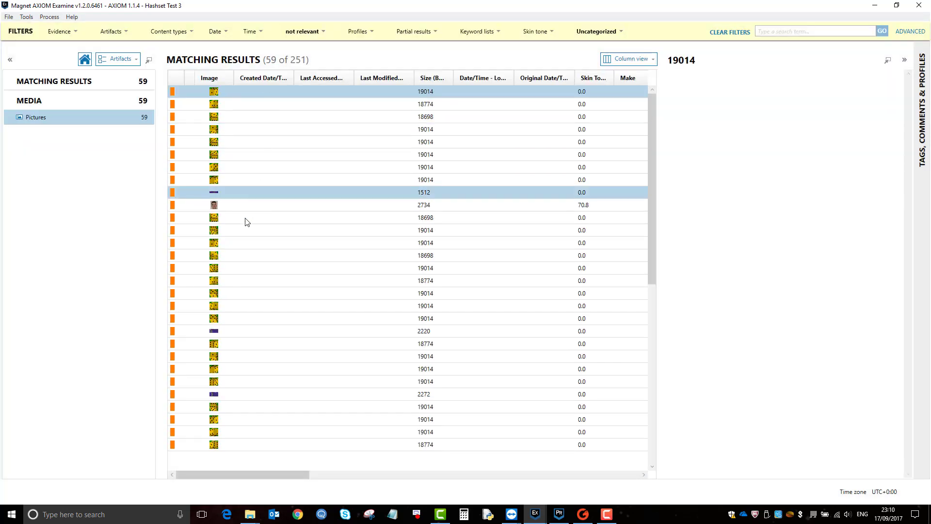
left_click_drag(652, 186, 645, 350)
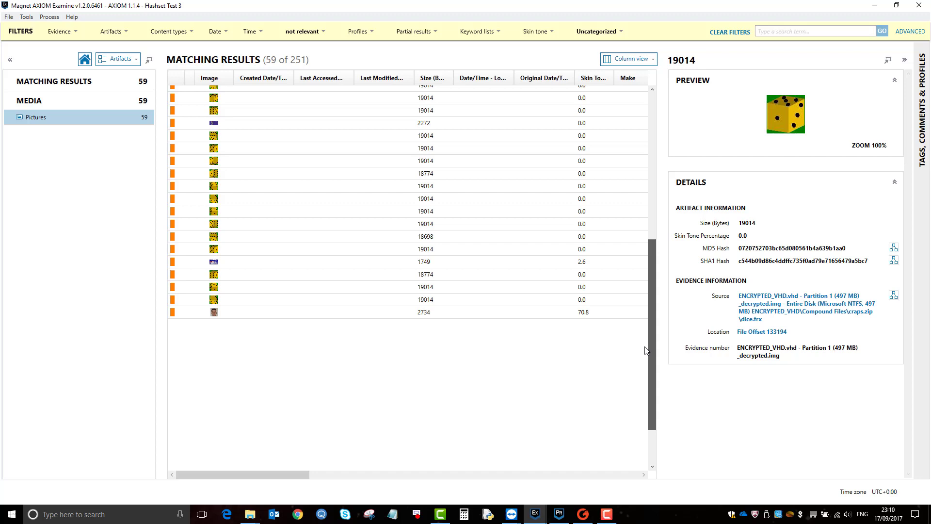
left_click(653, 183)
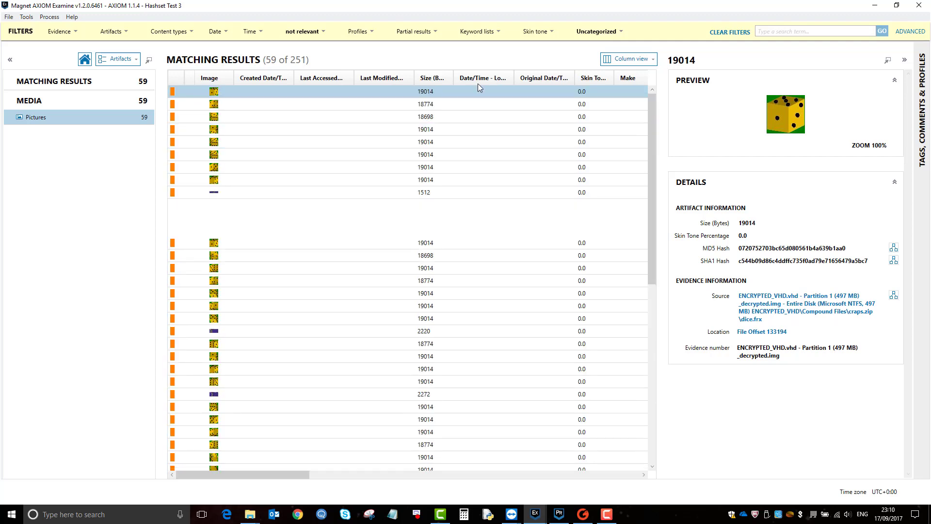
left_click(319, 32)
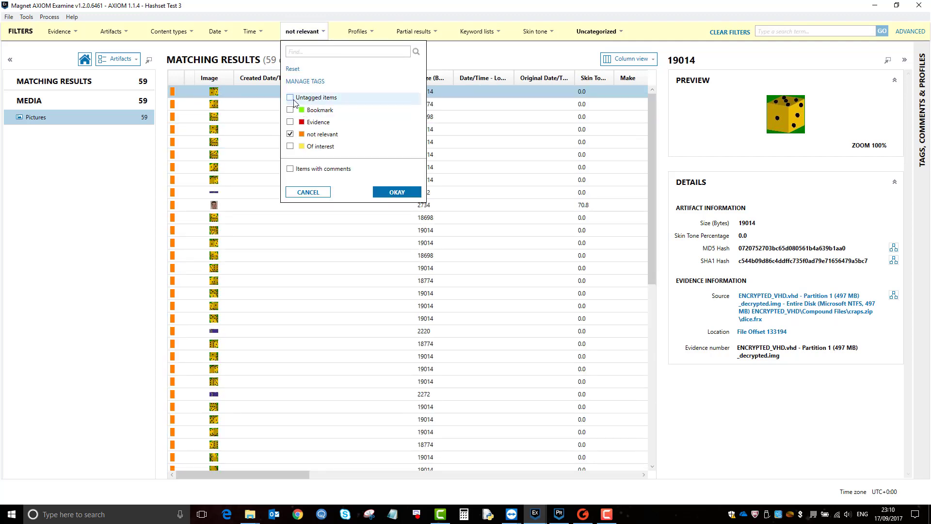
left_click(290, 134)
left_click(393, 192)
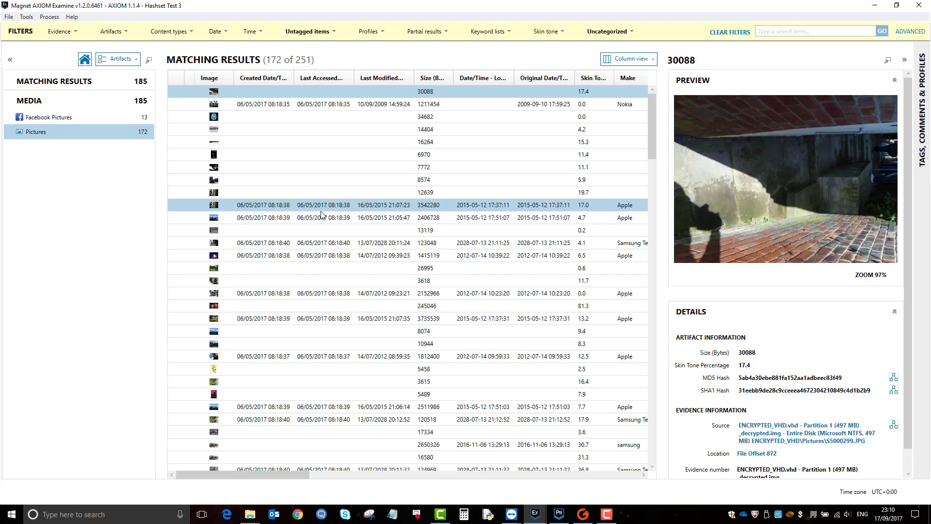
Return to AXIOM Examine, set up a JSON (Project VIC / CAID 1.3) export of the current view, then cancel it.
left_click(582, 514)
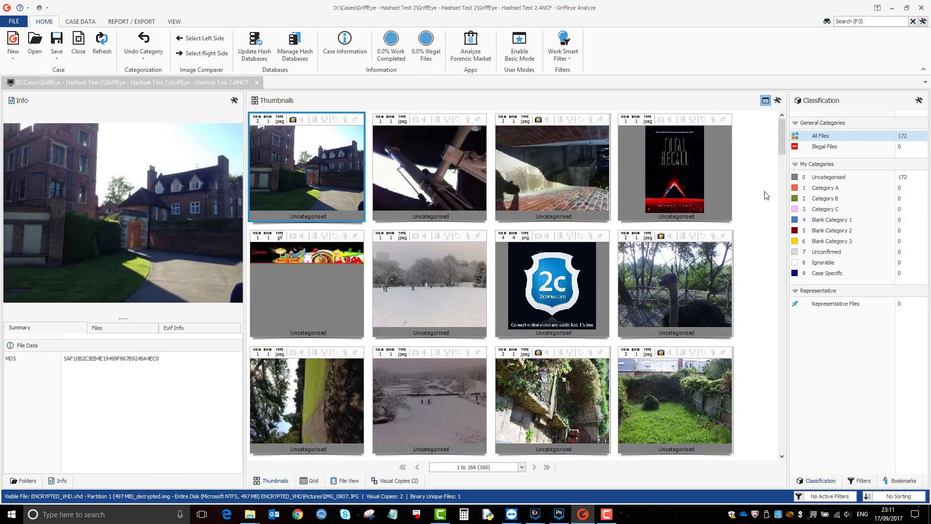
left_click(892, 8)
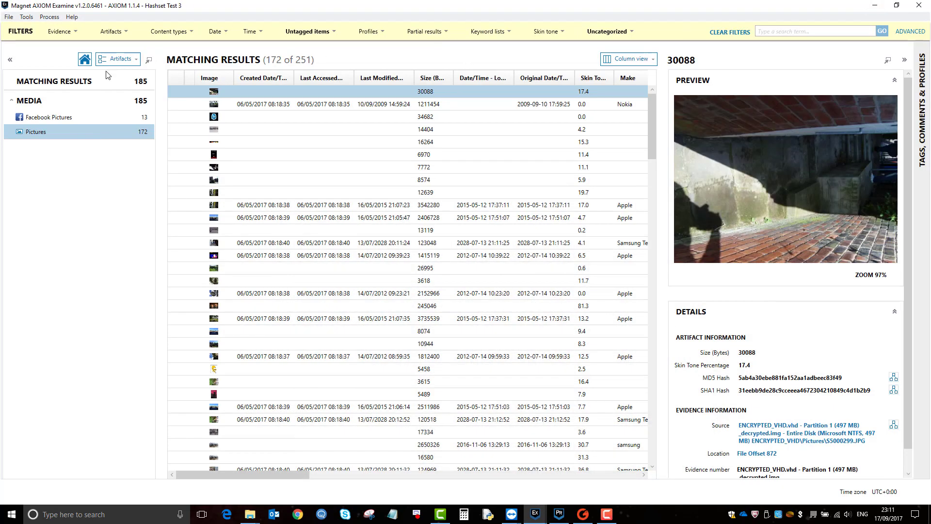
left_click(8, 20)
left_click(34, 57)
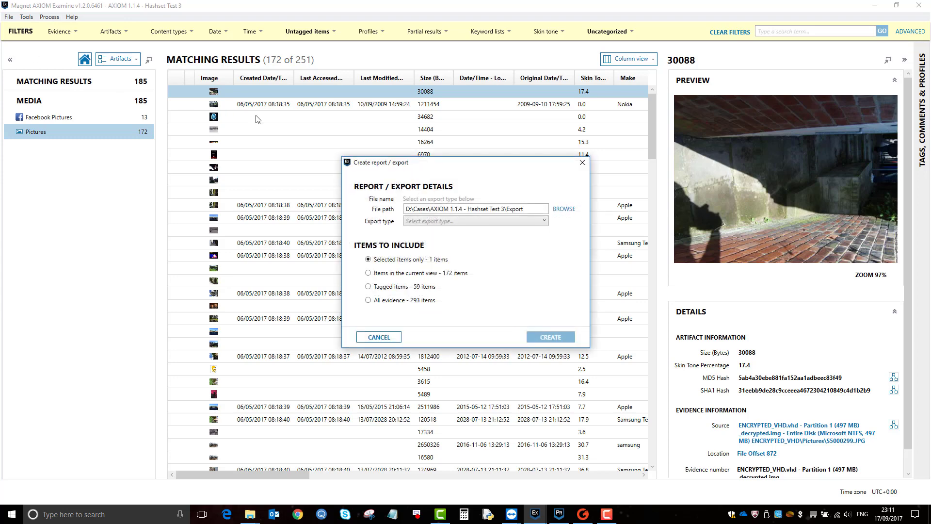
left_click(545, 222)
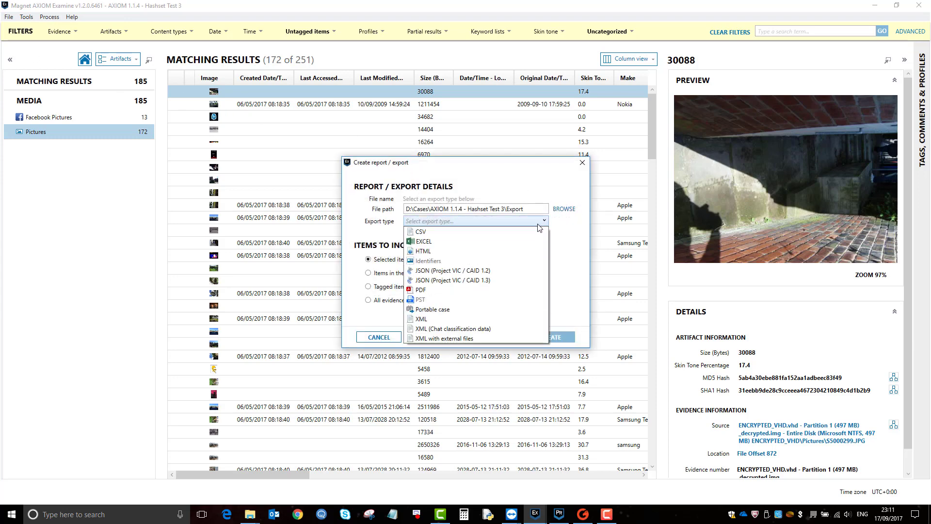
left_click(493, 281)
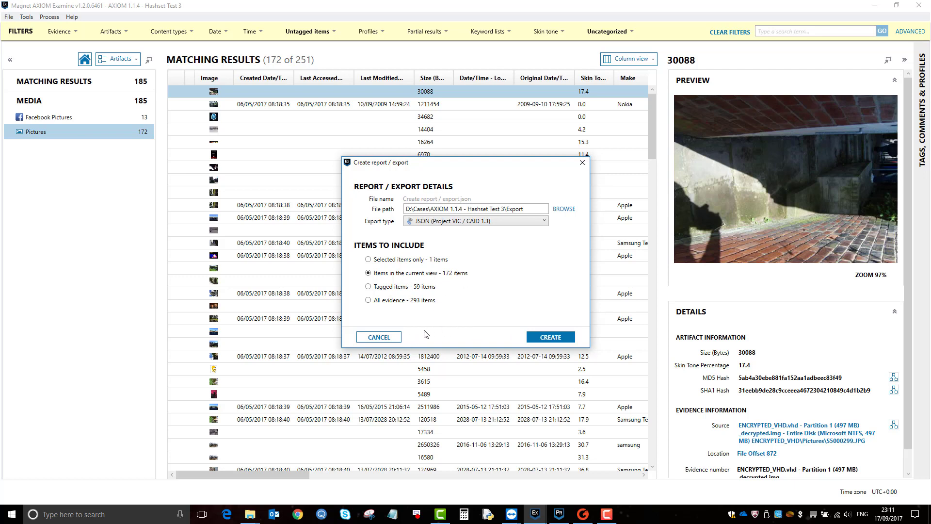
left_click(379, 337)
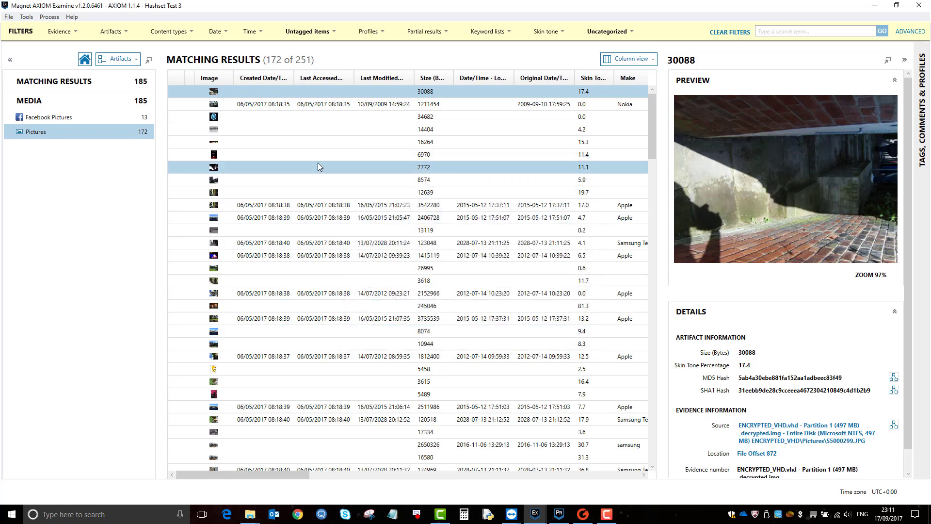
Cancel a second export of the 172 items in view and bring up the AXIOM JSON Uncategorized Export folder.
right_click(318, 166)
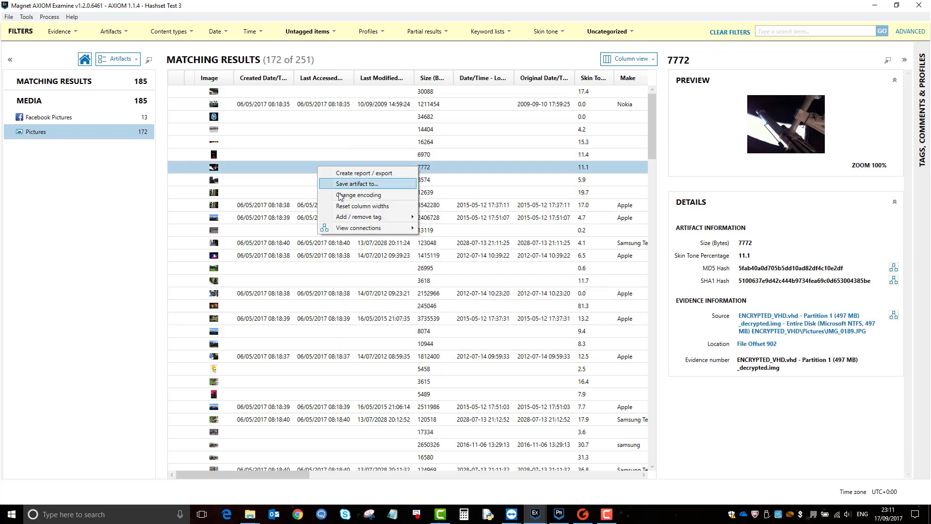
left_click(362, 173)
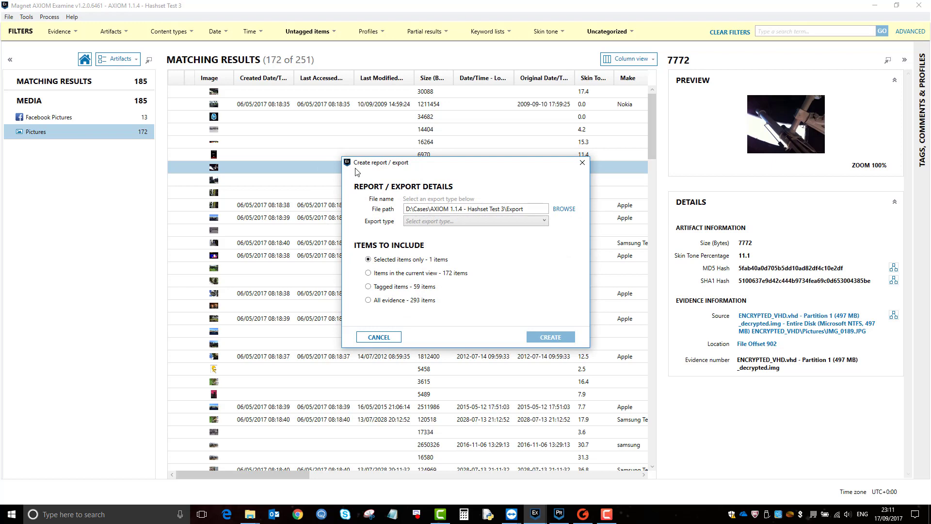
left_click(395, 273)
left_click(433, 222)
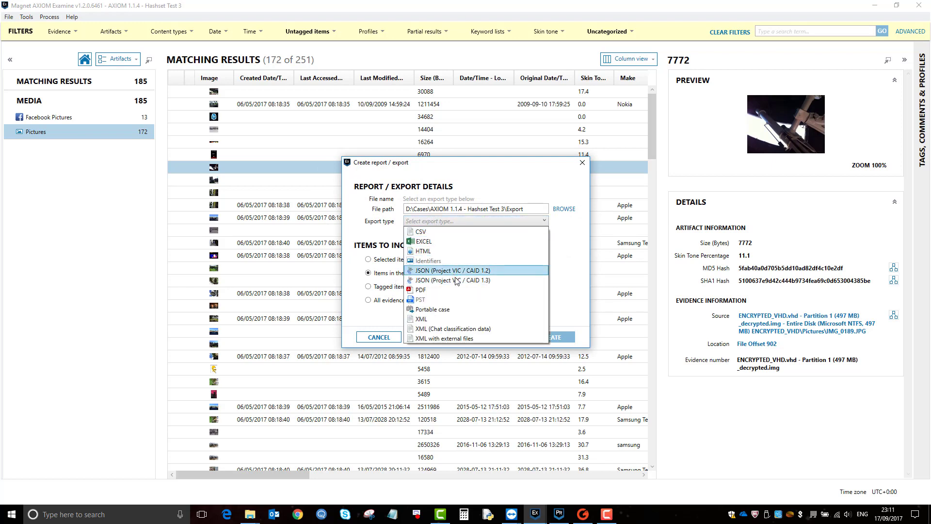
left_click(379, 146)
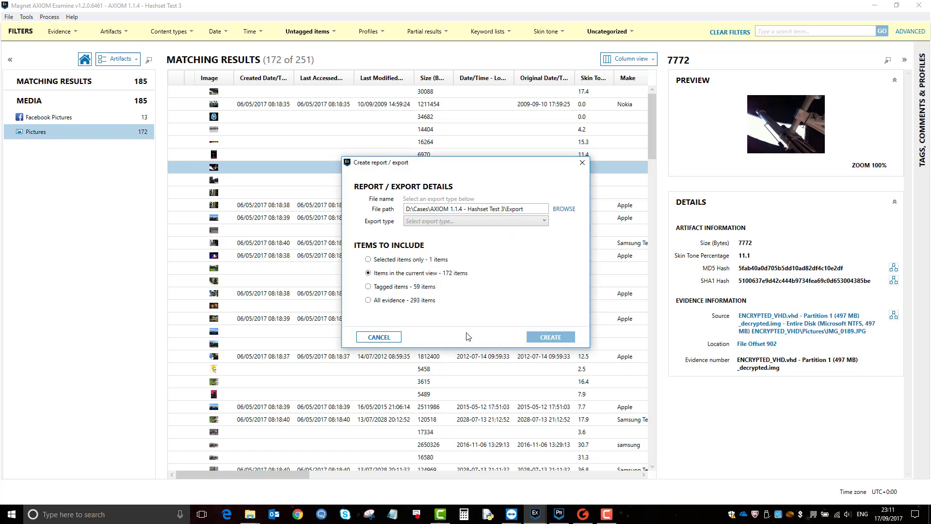
left_click(386, 336)
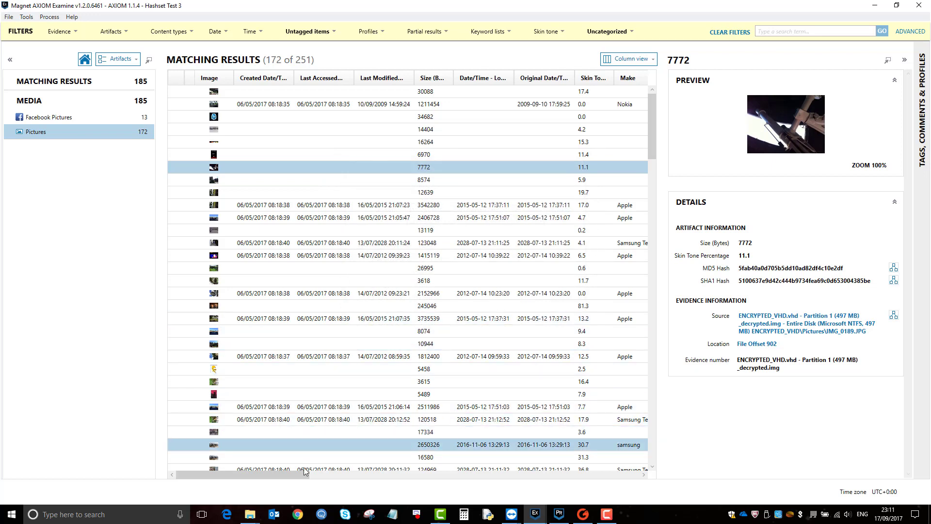
mouse_move(251, 516)
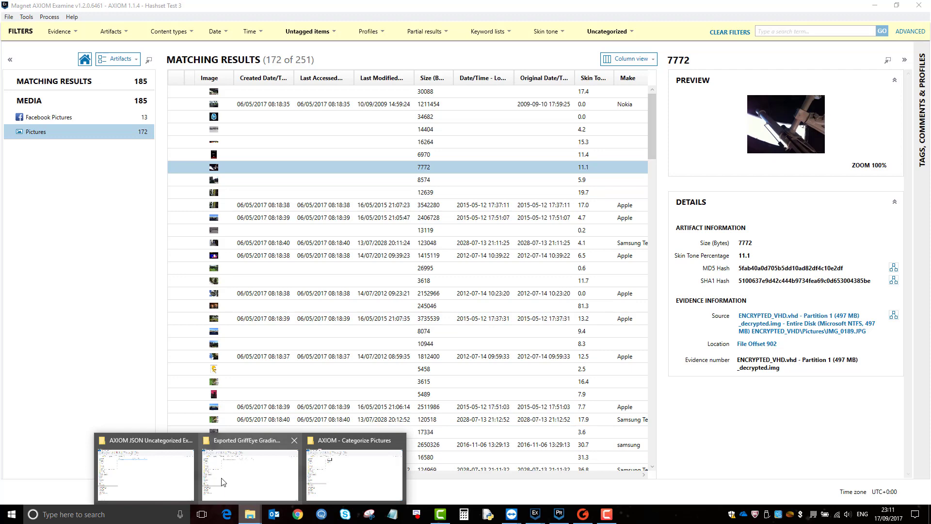
left_click(176, 474)
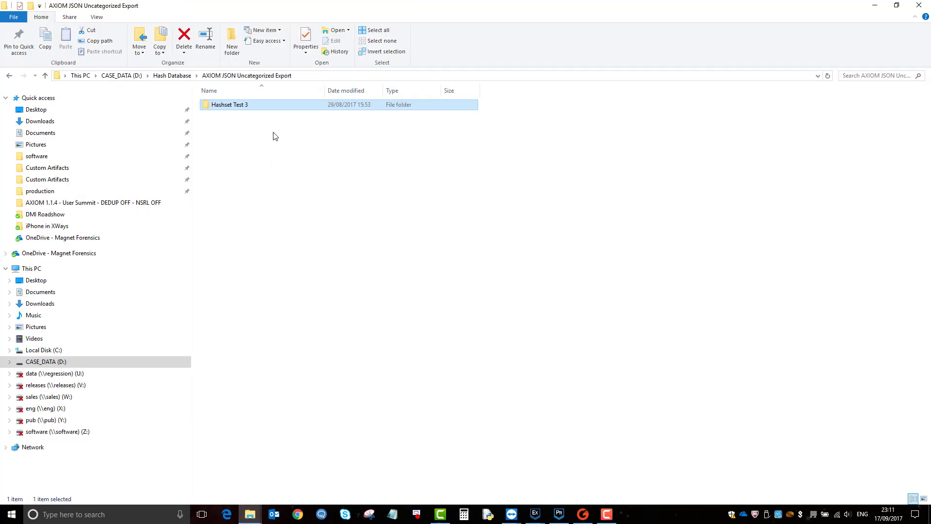
Open the Hashset Test 3 folder showing Export.json and Attachments, then move on to Griffeye Analyze.
double_click(243, 109)
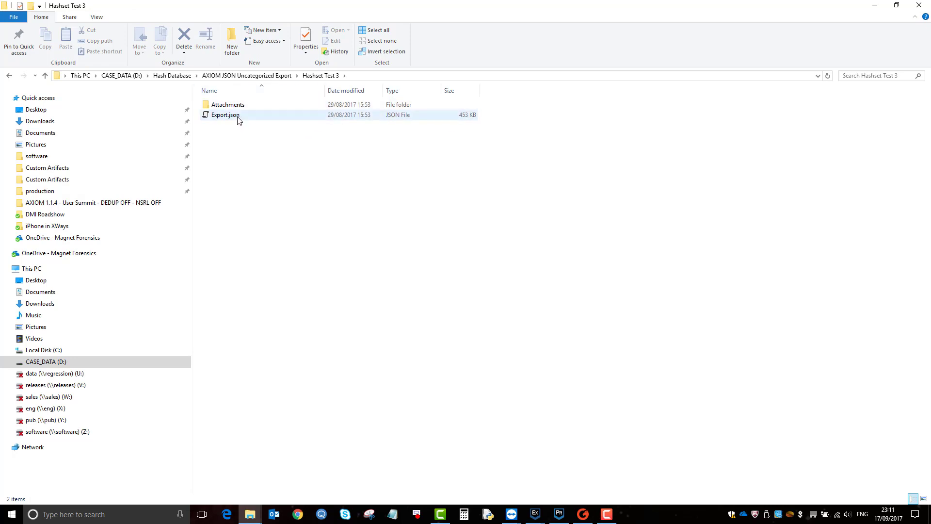
mouse_move(244, 109)
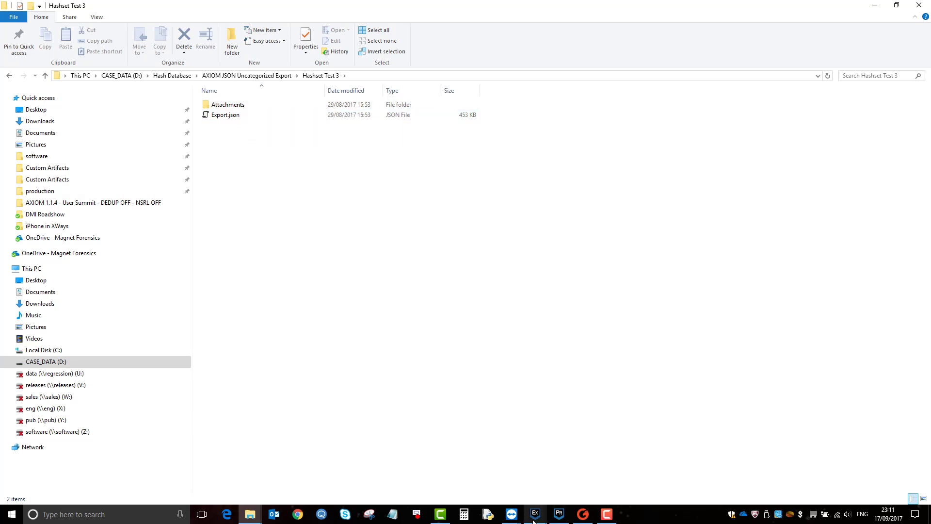
left_click(536, 500)
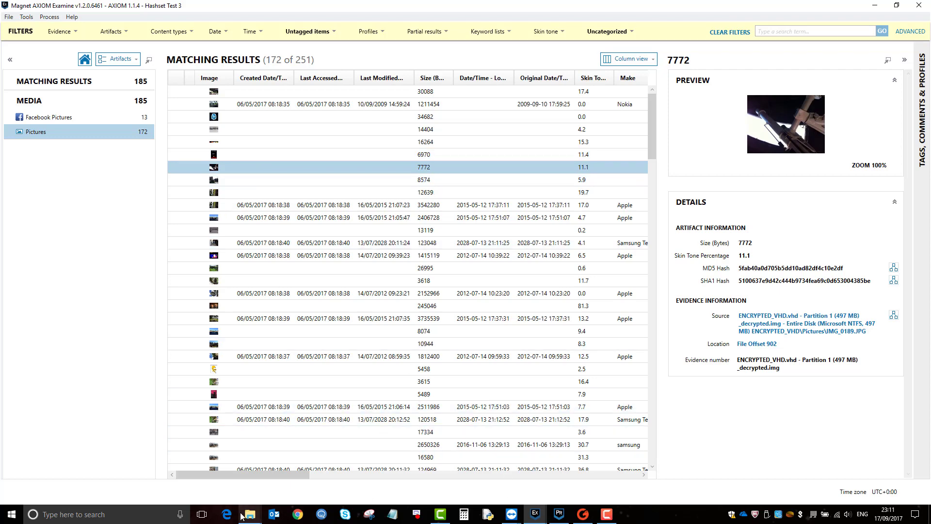
mouse_move(250, 511)
left_click(165, 454)
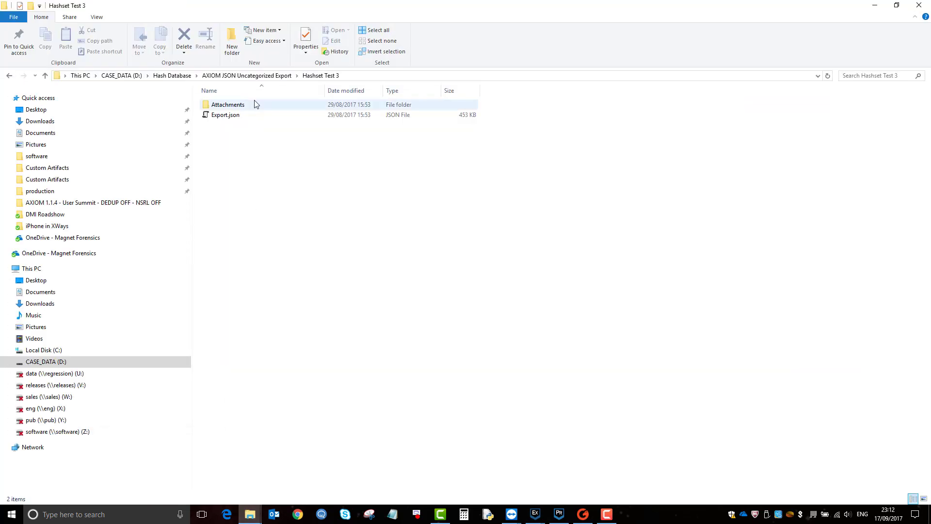
left_click(585, 511)
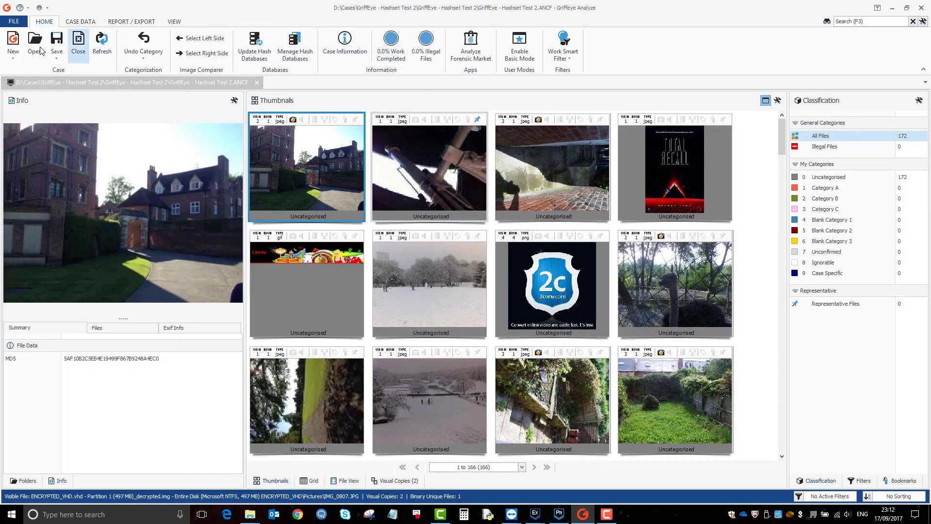
left_click(13, 43)
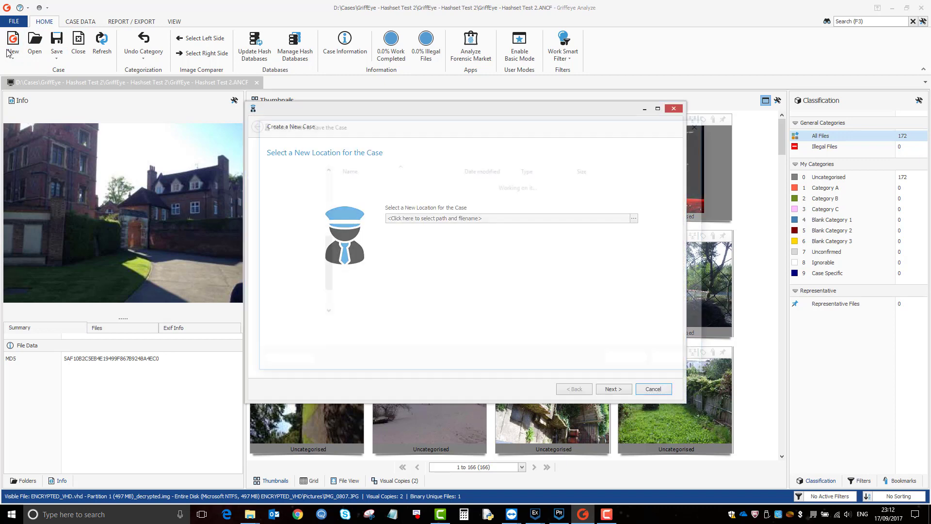
left_click(514, 215)
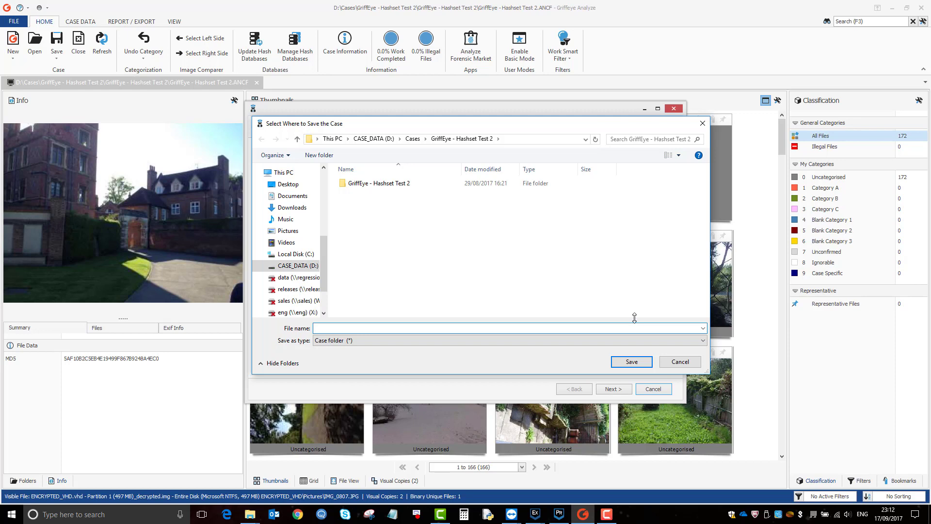
left_click(680, 362)
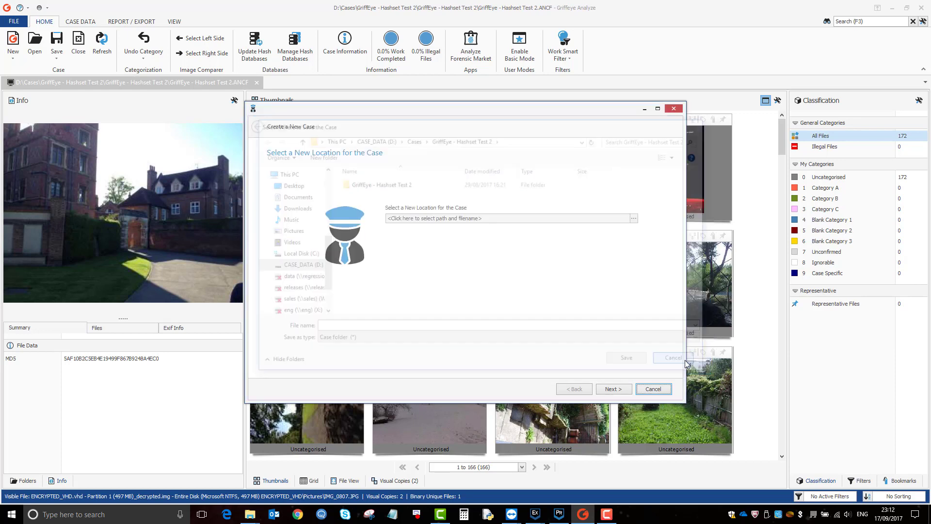
left_click(666, 388)
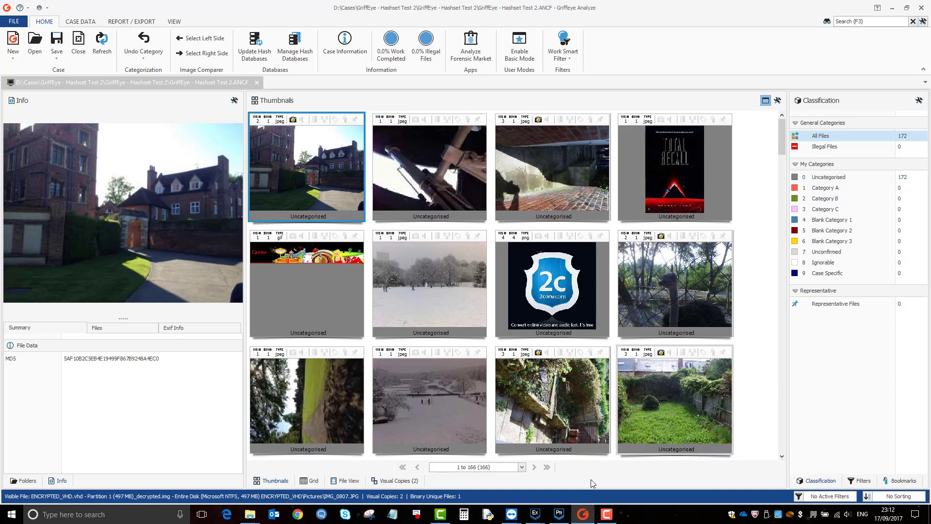
Switch briefly to Magnet AXIOM Examine and then back to Griffeye Analyze.
mouse_move(535, 513)
left_click(566, 496)
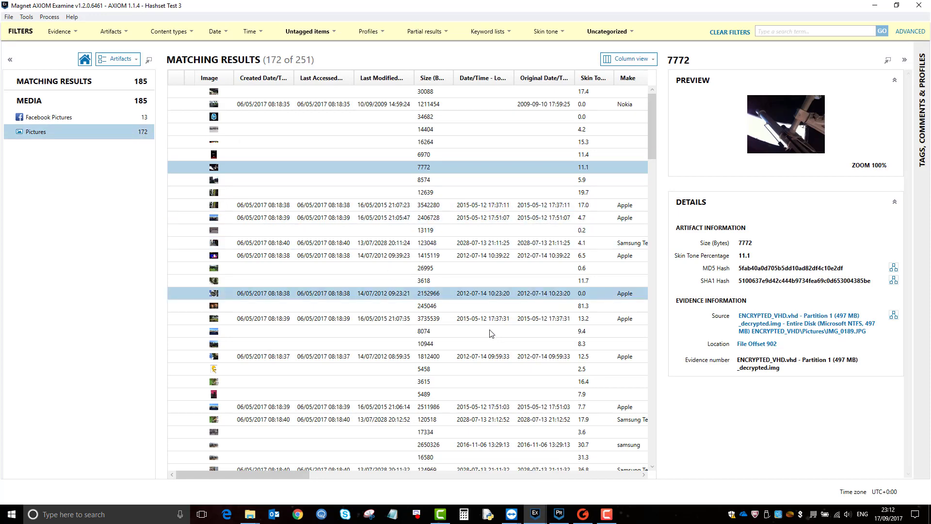
left_click(582, 515)
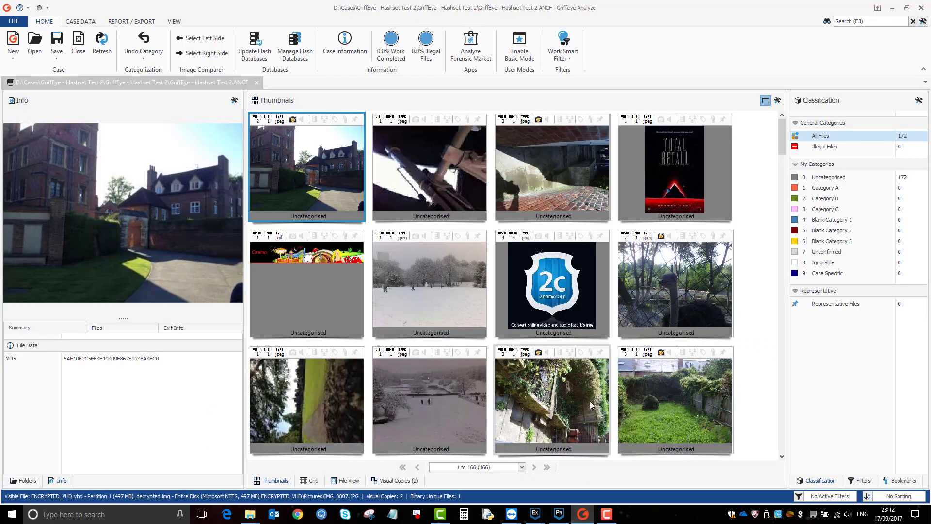
Categorise the first three thumbnails with keys 1, 2 and 3 as Category A, B and C.
mouse_move(511, 245)
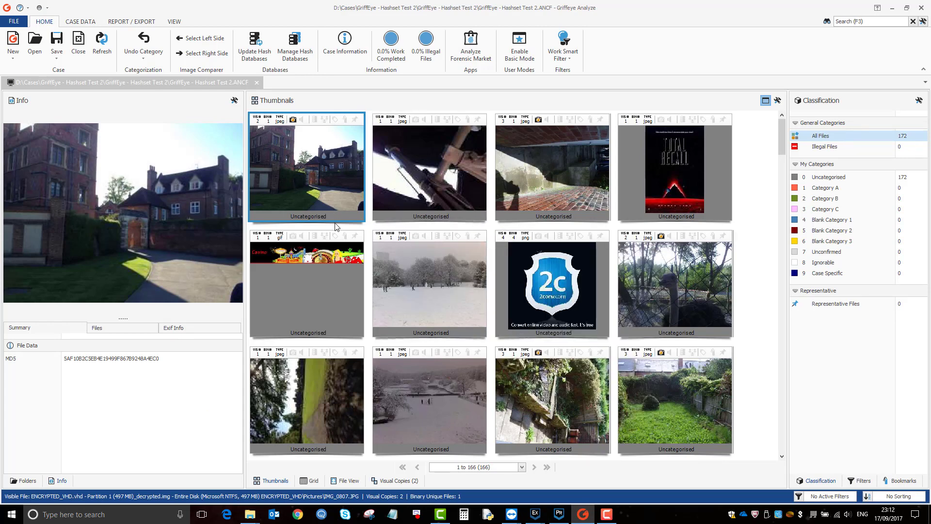
left_click(325, 186)
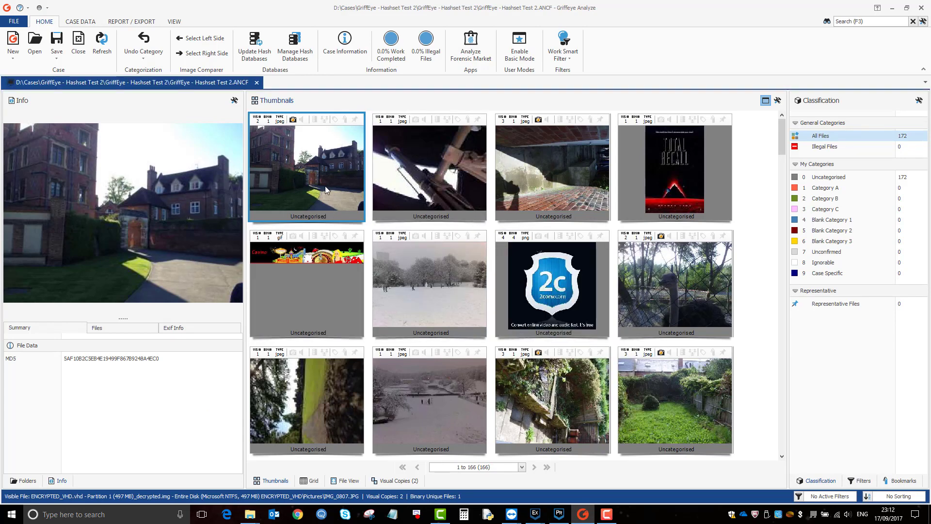
key("1")
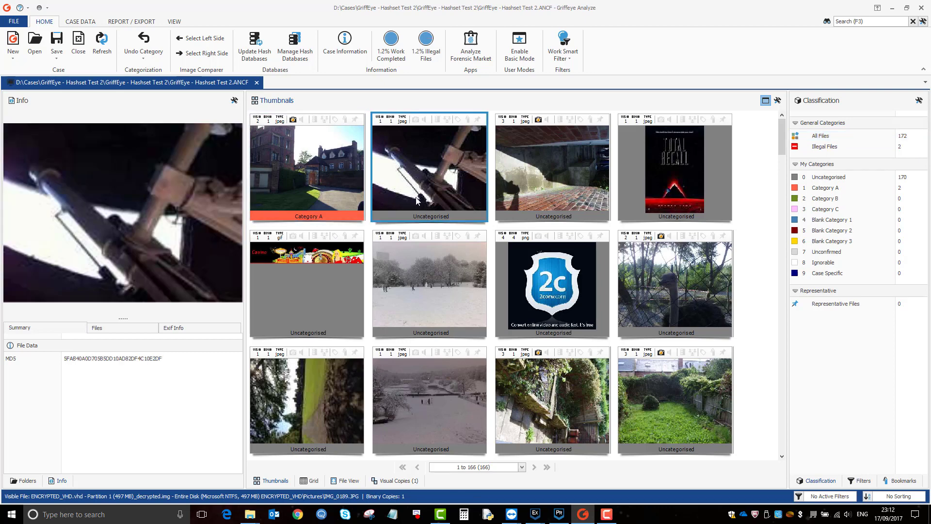
key("2")
key("3")
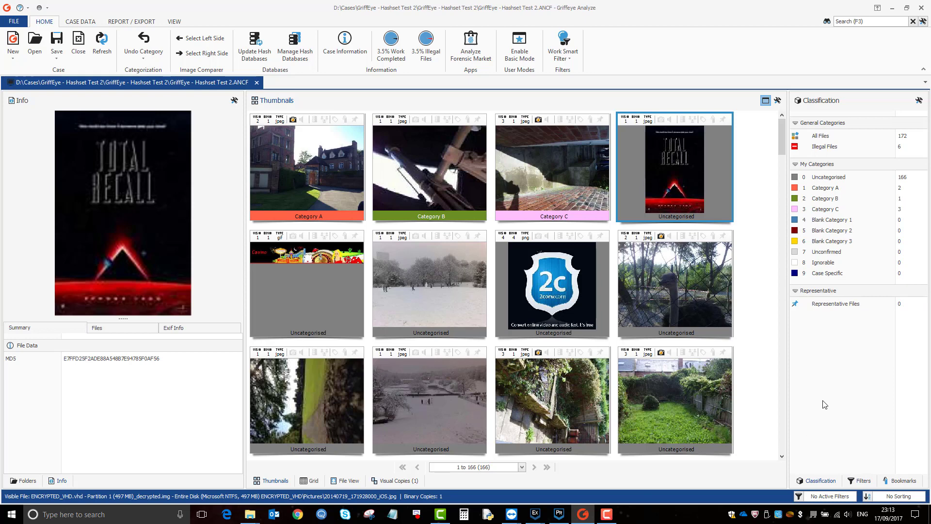
Show the Filters list, collapse the File Size group, and scroll through the remaining filters.
left_click(863, 481)
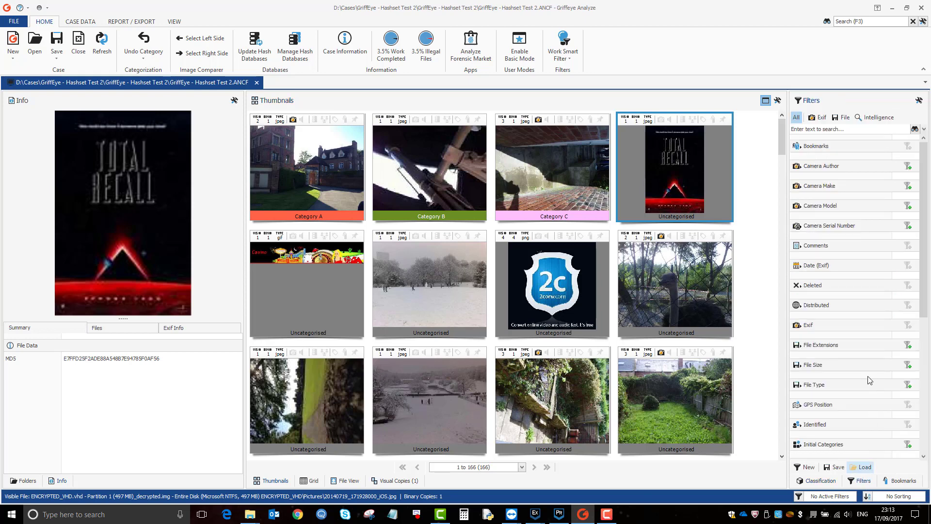
scroll(927, 285, "down", 2)
scroll(927, 285, "down", 3)
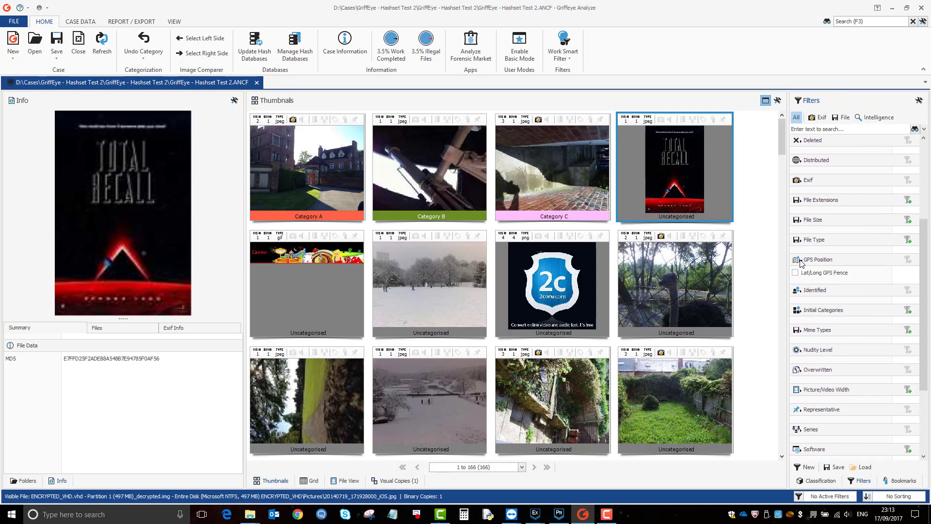
left_click(800, 221)
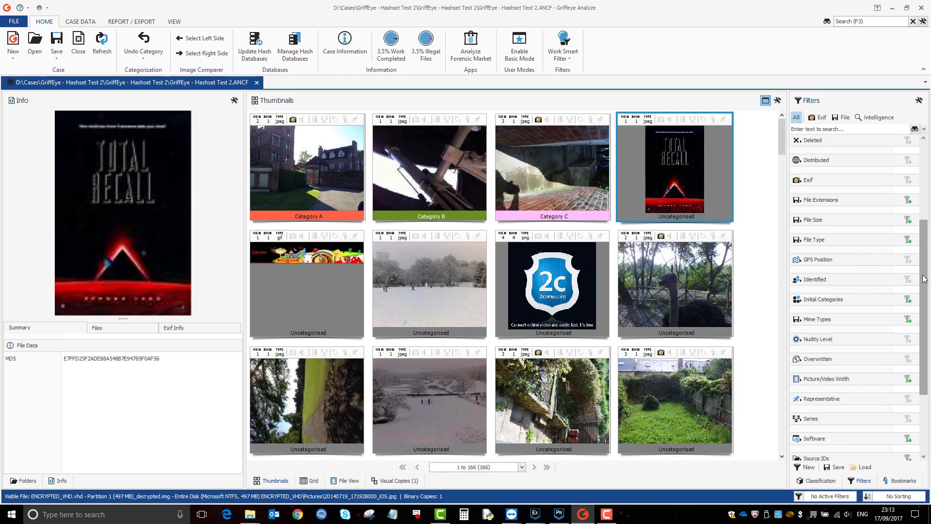
scroll(926, 281, "down", 2)
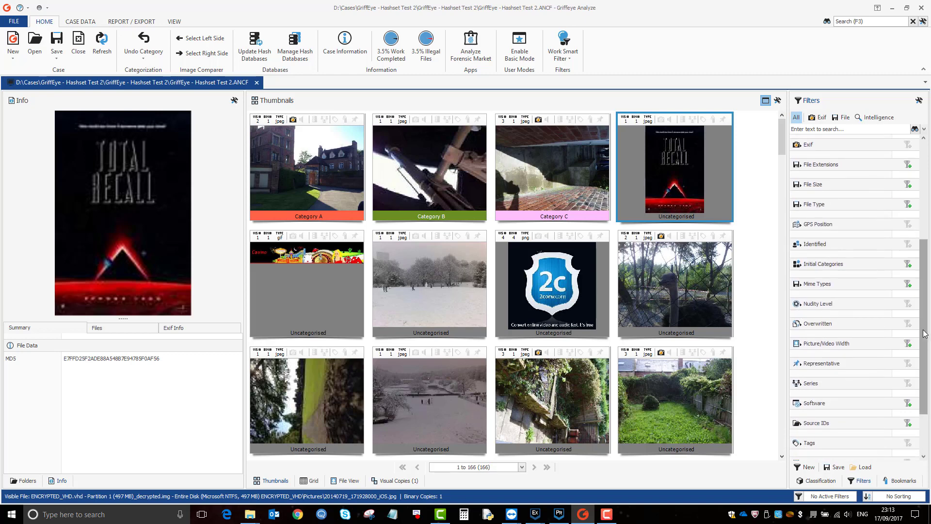
scroll(924, 350, "down", 1)
left_click_drag(924, 349, 930, 220)
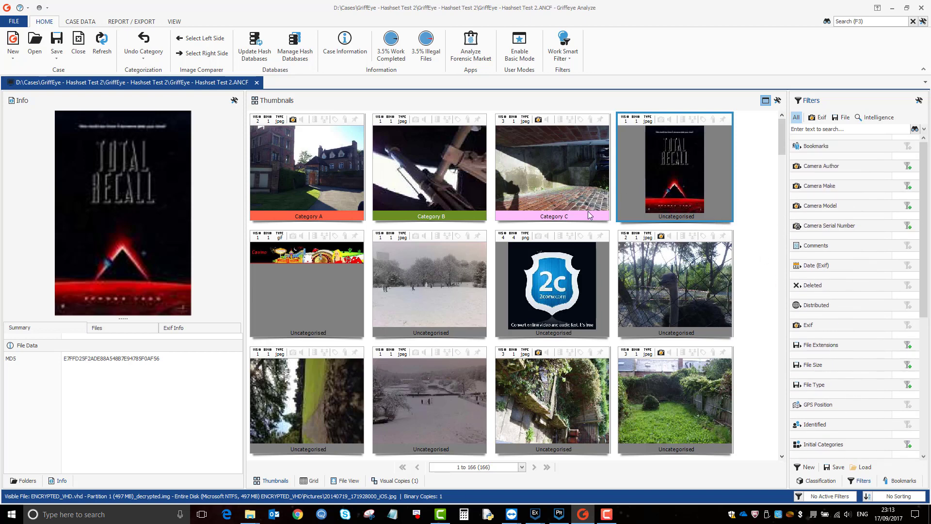
Open Hashset Test 3 from Recent Cases, declining to save the current Hashset Test 2 case.
left_click(823, 481)
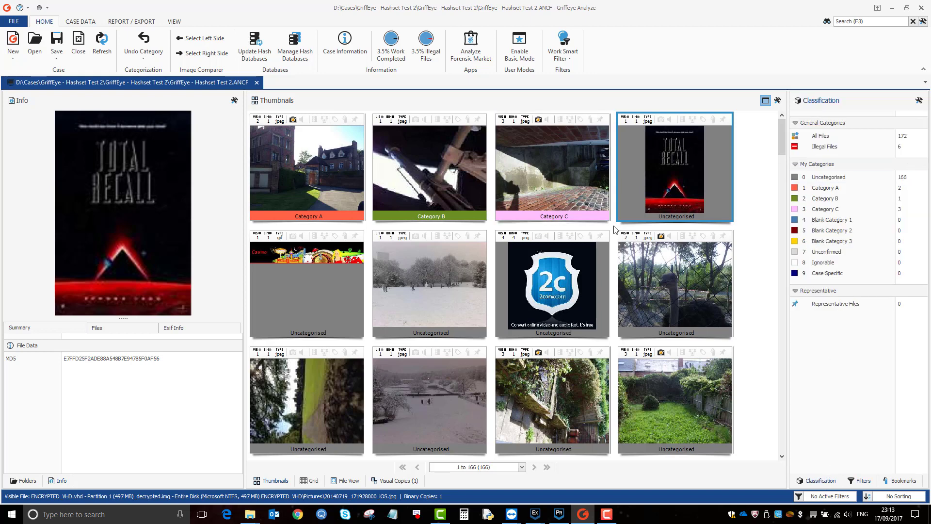
left_click(34, 40)
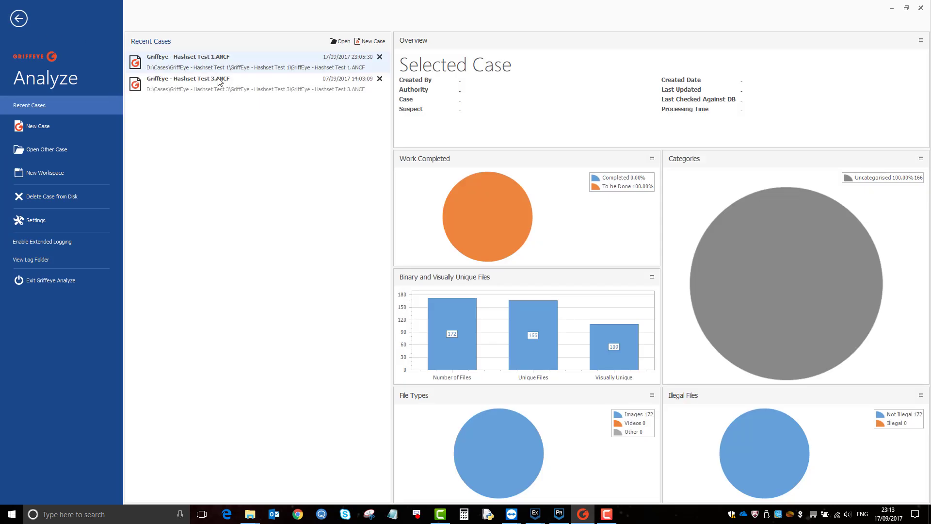
left_click(218, 81)
left_click(333, 42)
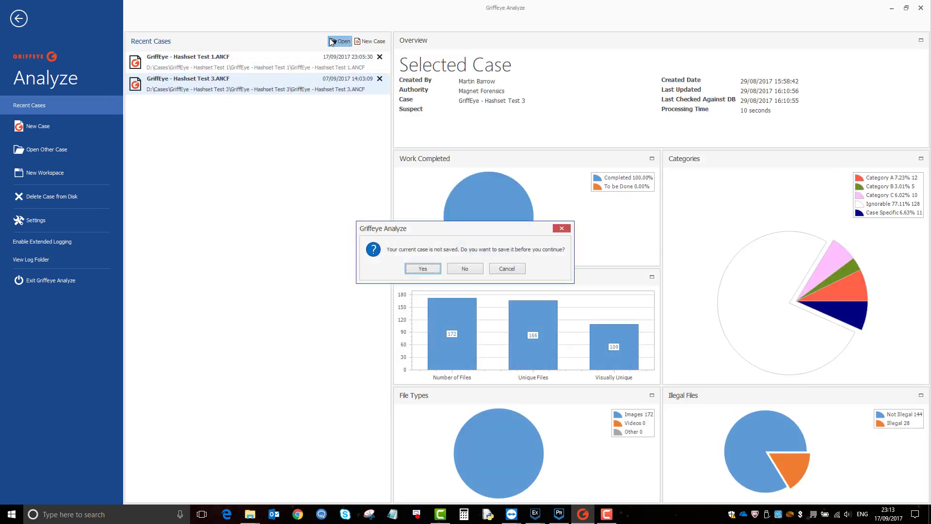
left_click(465, 269)
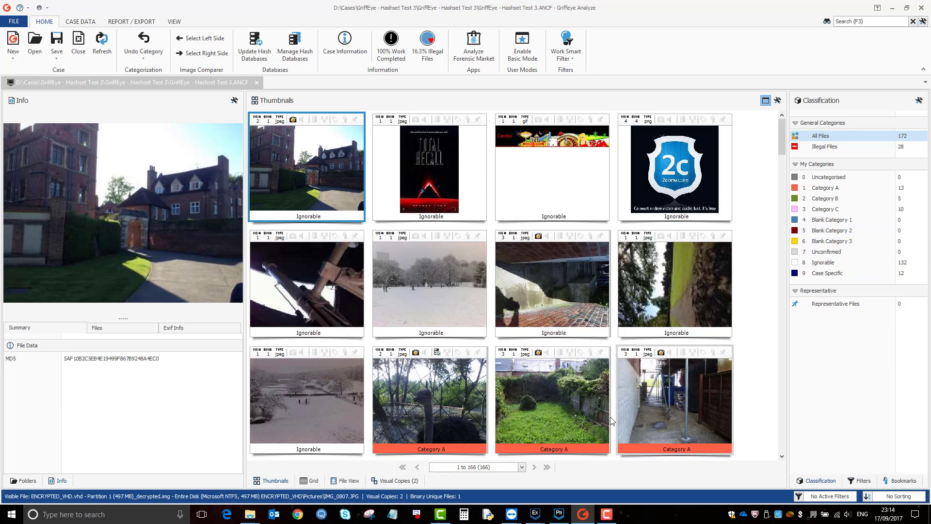
Check AXIOM Examine's picture category filter choices, then show Griffeye's REPORT / EXPORT options.
mouse_move(536, 515)
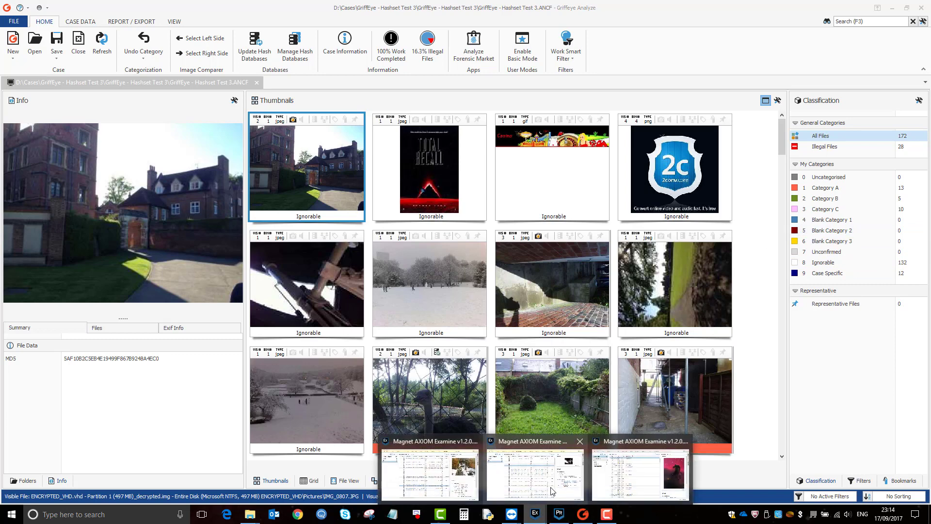
left_click(555, 495)
left_click(631, 35)
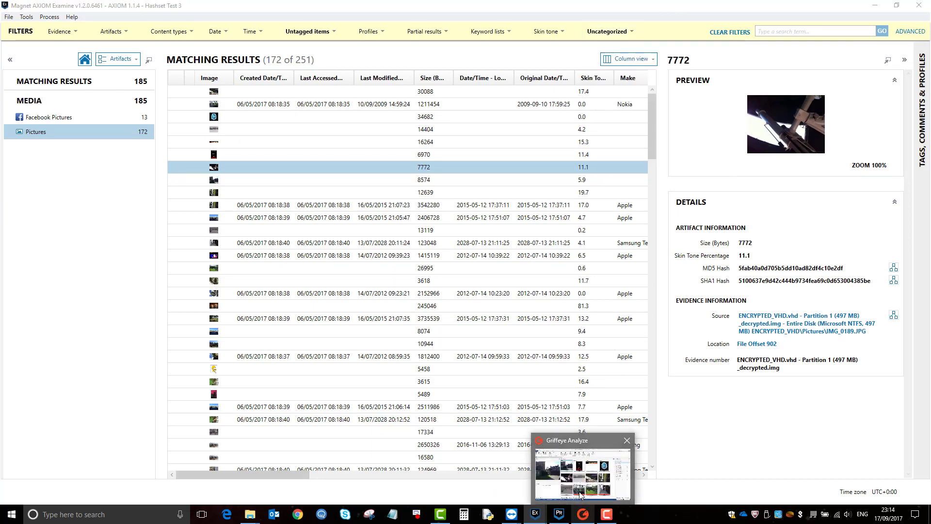
left_click(578, 466)
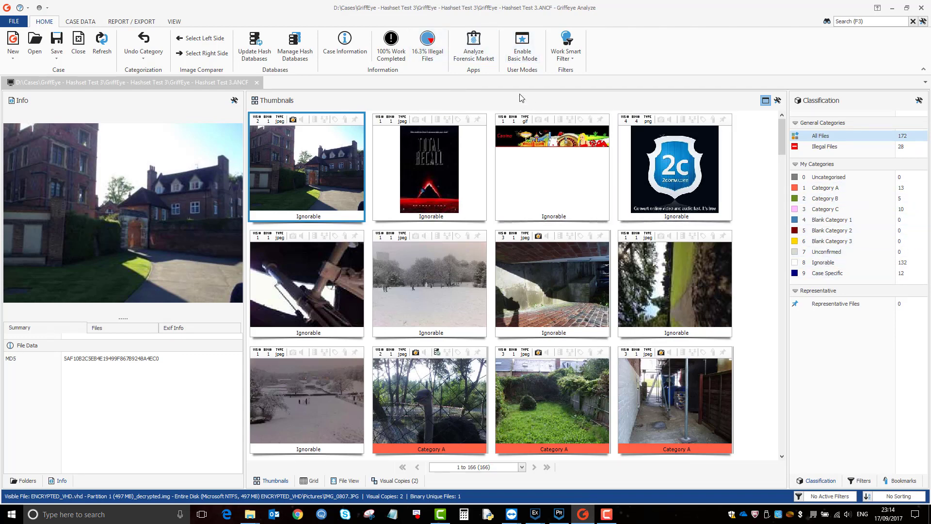
left_click(137, 24)
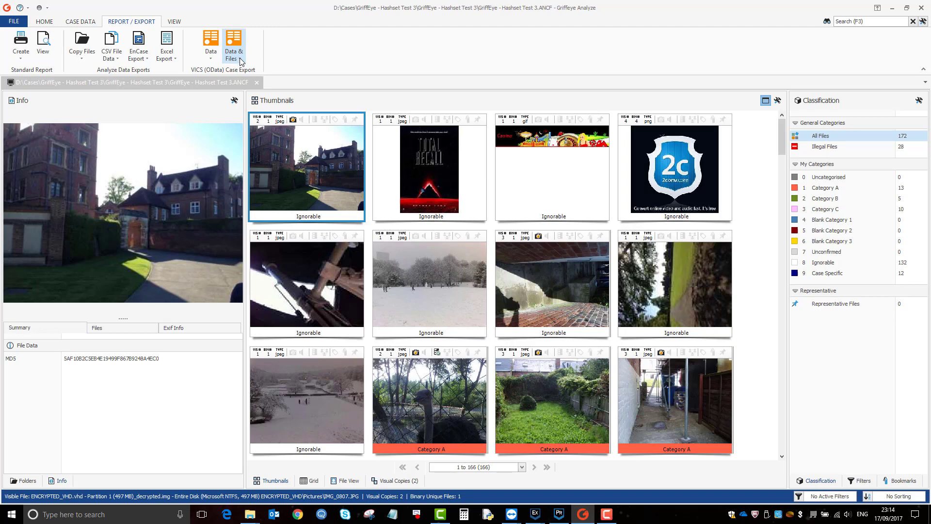
Choose VICS (OData) Data > All Files, then view the Exported GriffEye Gradings JSON folder.
left_click(213, 59)
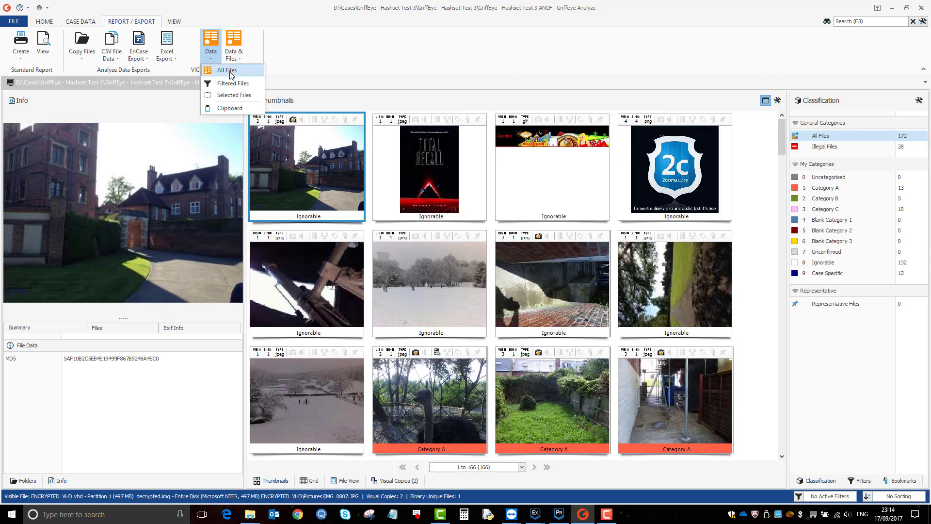
left_click(230, 73)
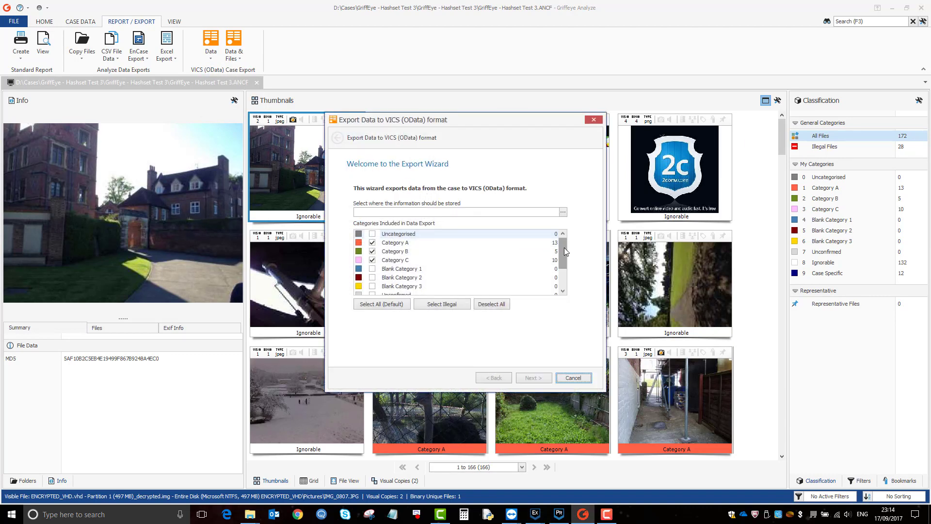
mouse_move(564, 247)
left_mouse_down()
mouse_move(565, 265)
mouse_move(563, 252)
left_mouse_up()
left_click(250, 514)
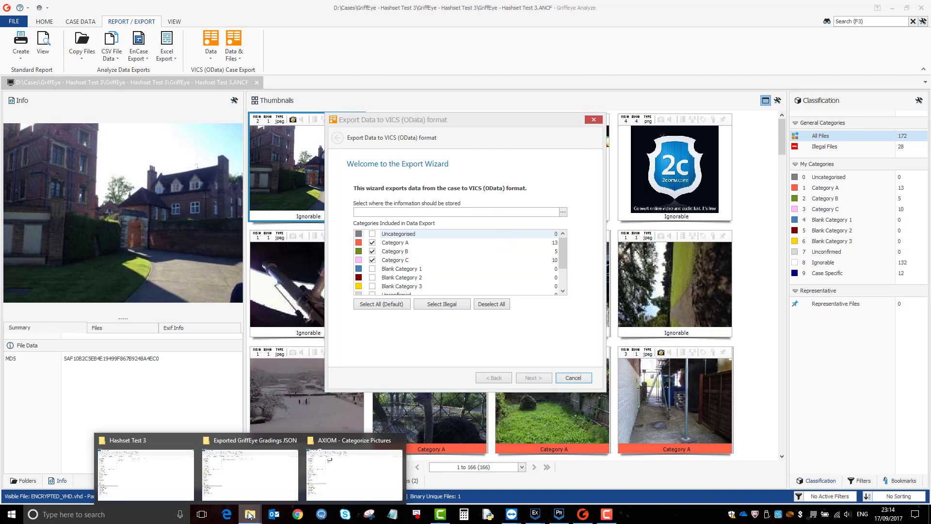
left_click(257, 483)
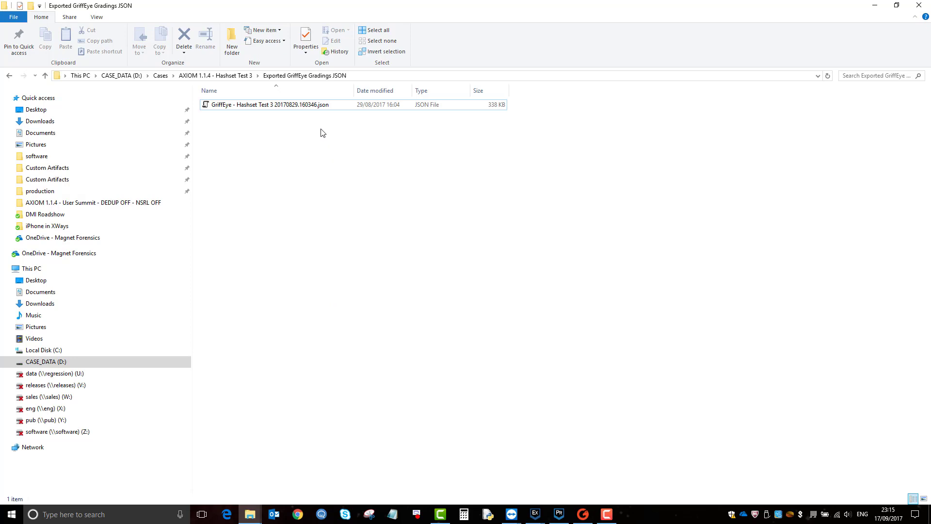
left_click(325, 108)
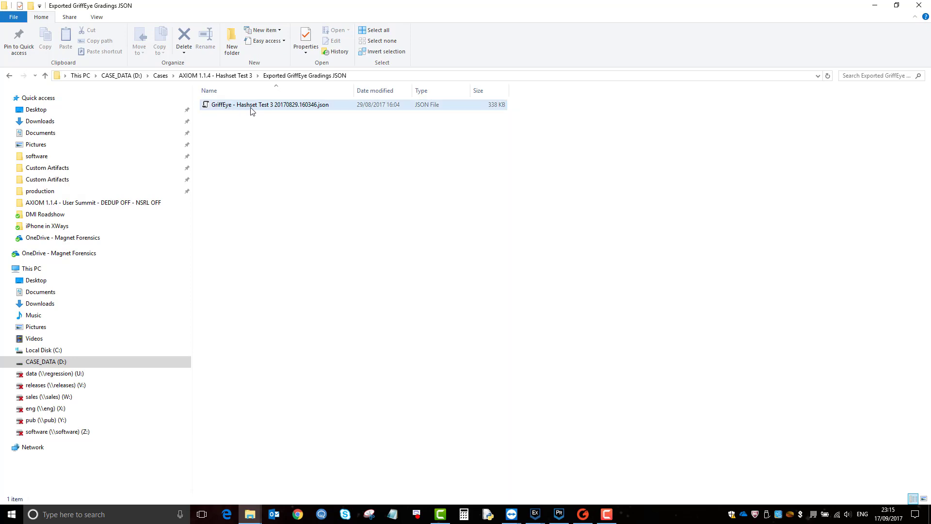
left_click(334, 127)
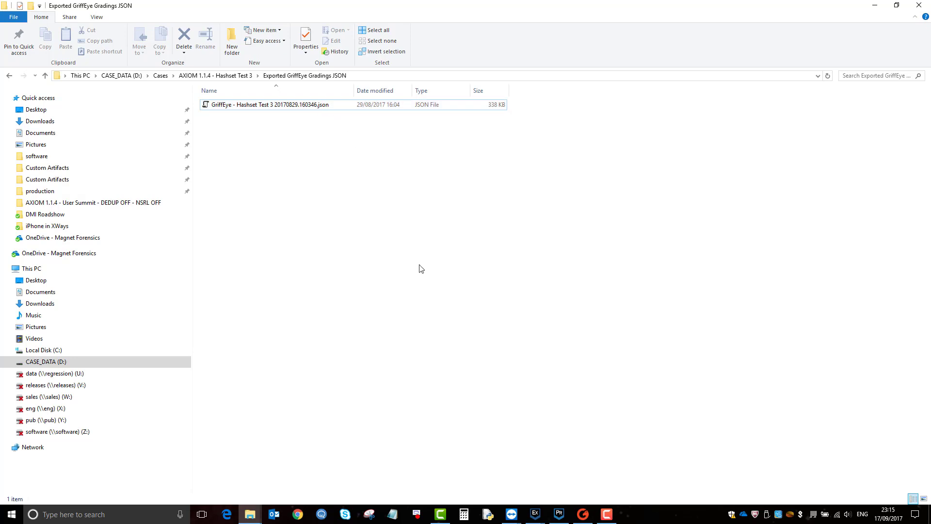
left_click(535, 514)
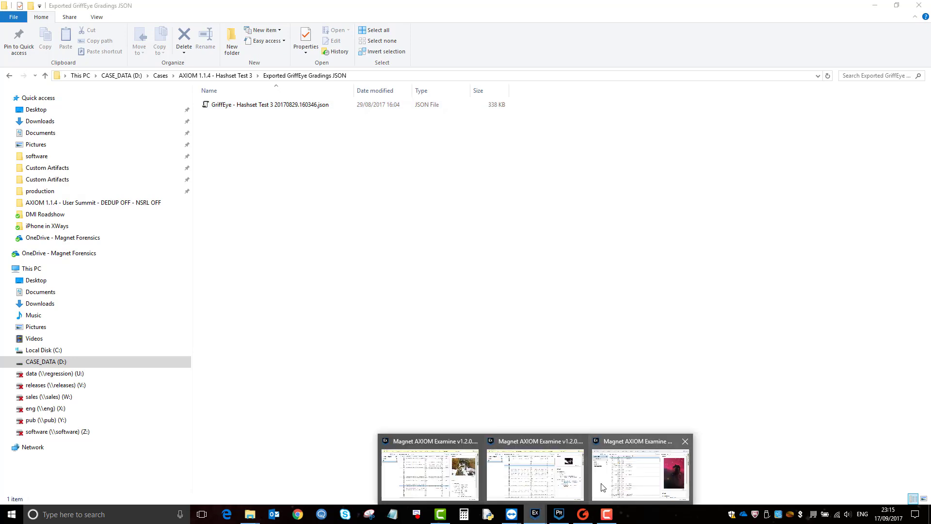
Clear all AXIOM Examine filters and choose Process > Project VIC / CAID files.
left_click(566, 487)
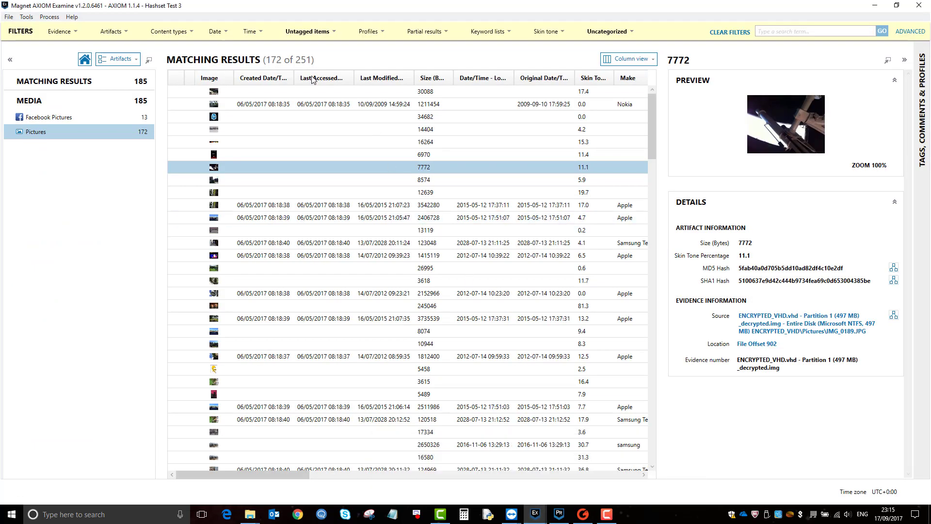
left_click(724, 33)
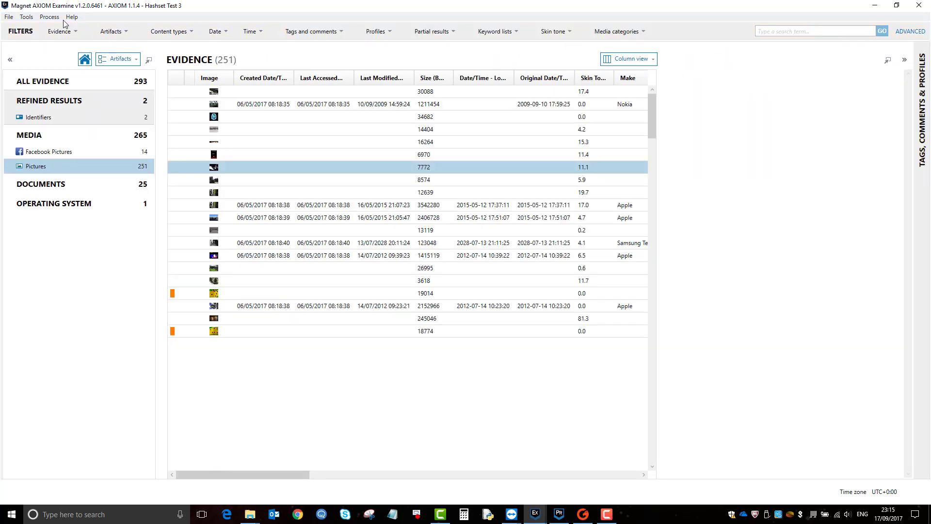
left_click(53, 18)
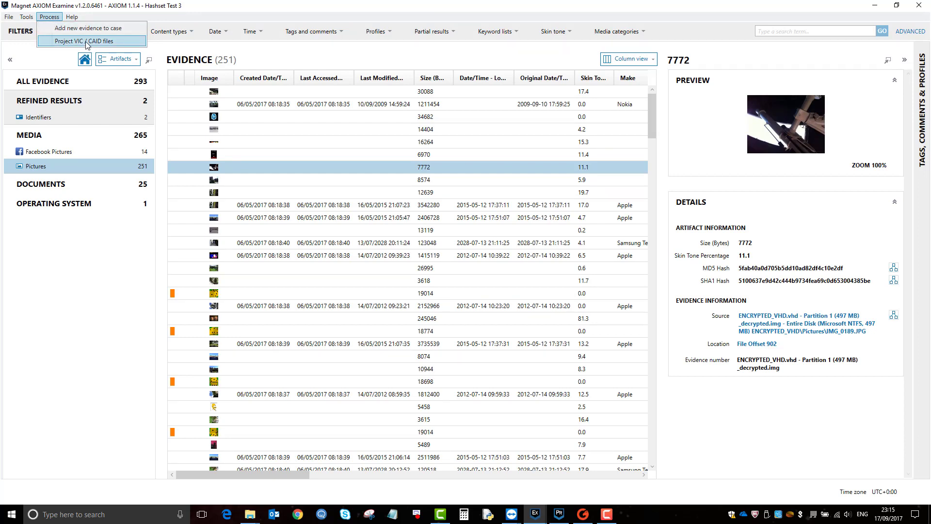
left_click(86, 43)
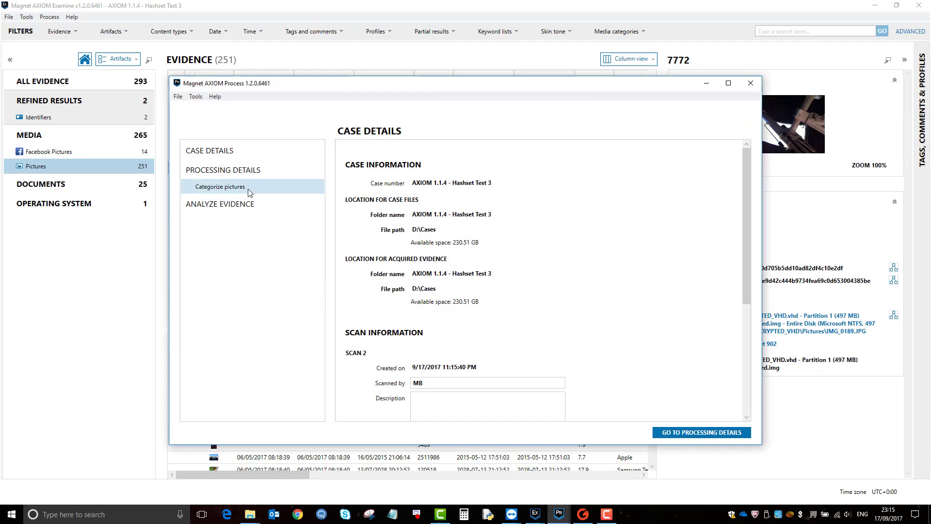
Go to Categorize pictures, check the exported GriffEye JSON folder, then minimise it.
left_click(249, 190)
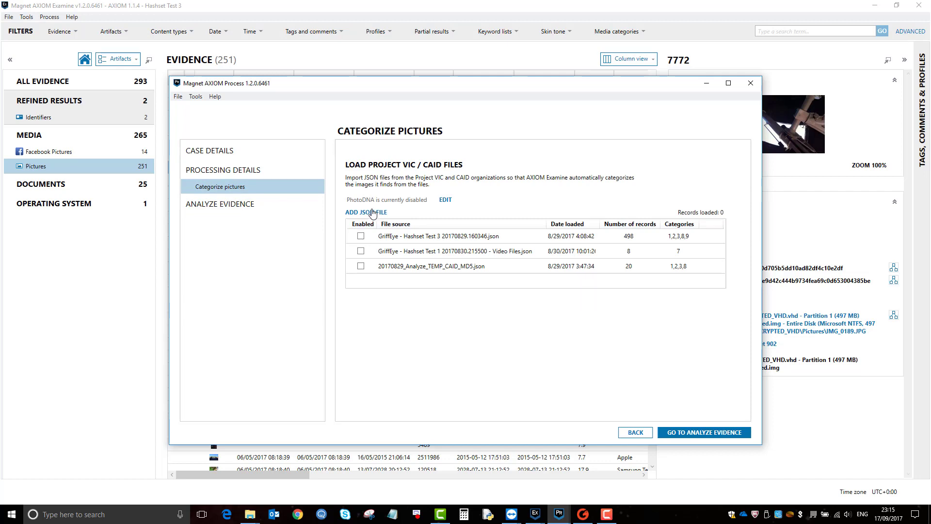
left_click(253, 515)
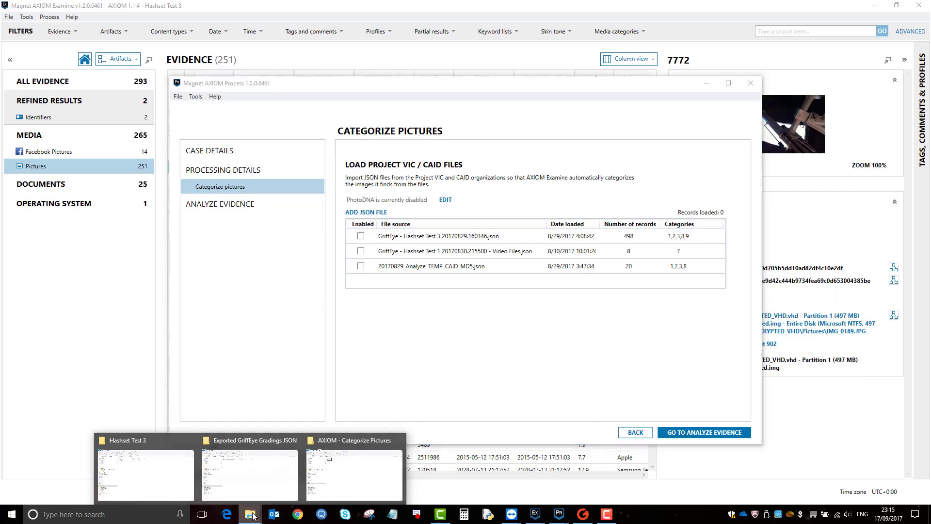
left_click(264, 489)
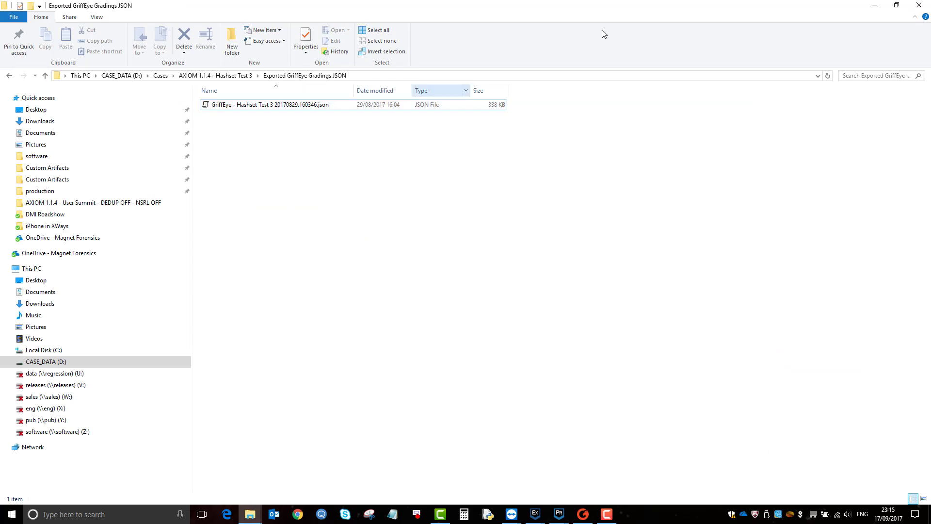
left_click(875, 5)
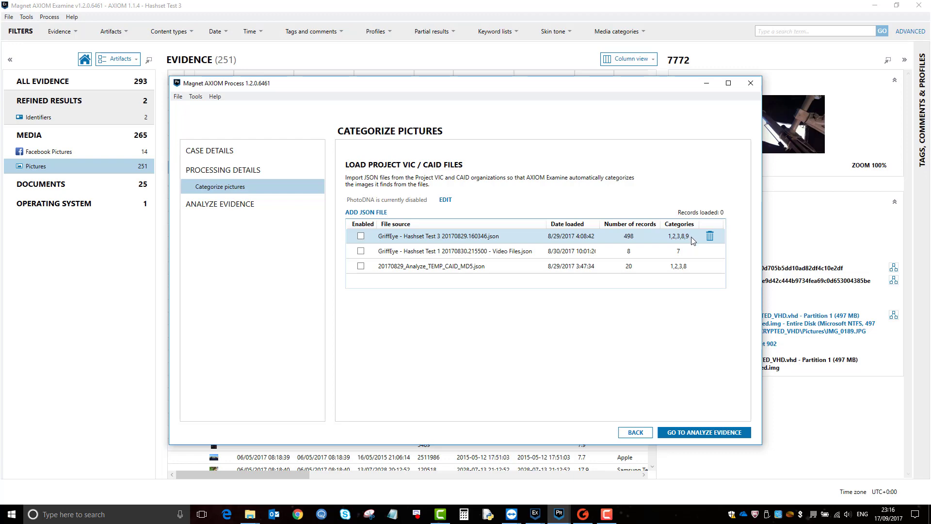
Review Griffeye's export wizard categories, then bring the Hashset Test 3 Examine window forward.
left_click(582, 514)
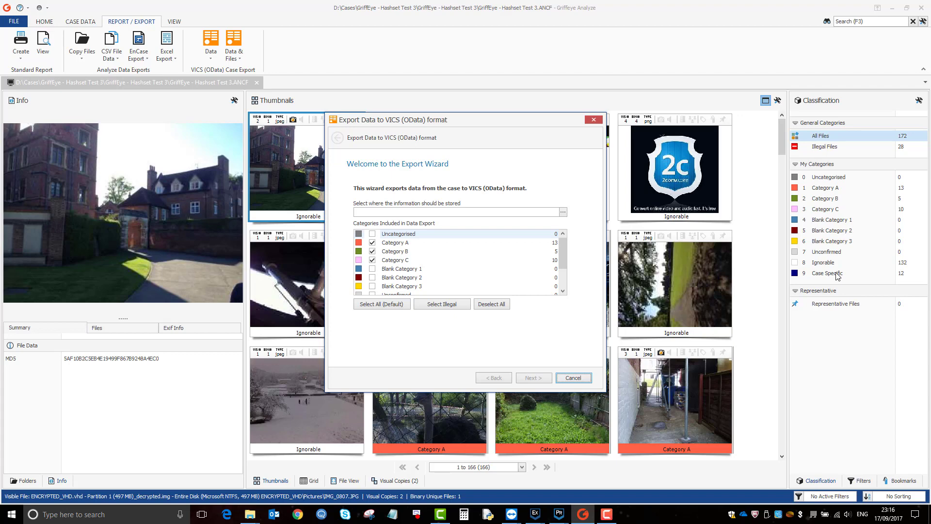
left_click(535, 515)
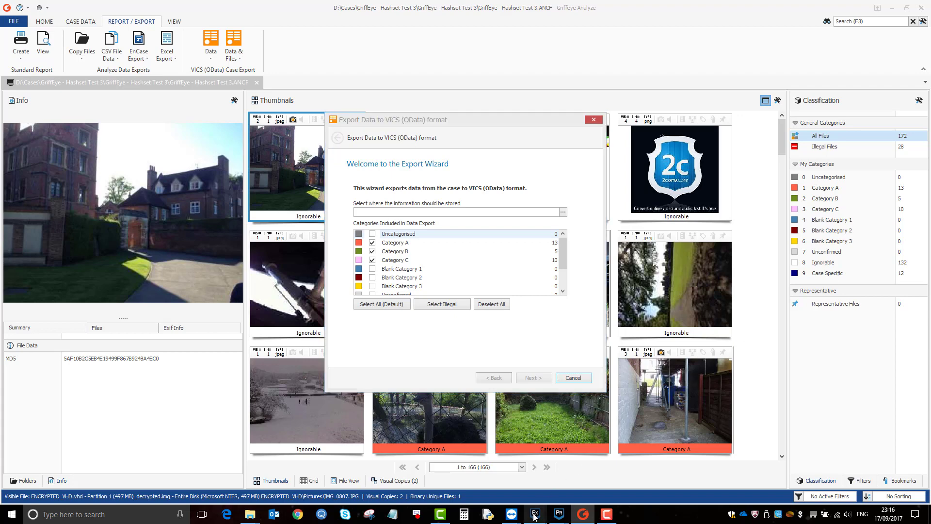
mouse_move(537, 497)
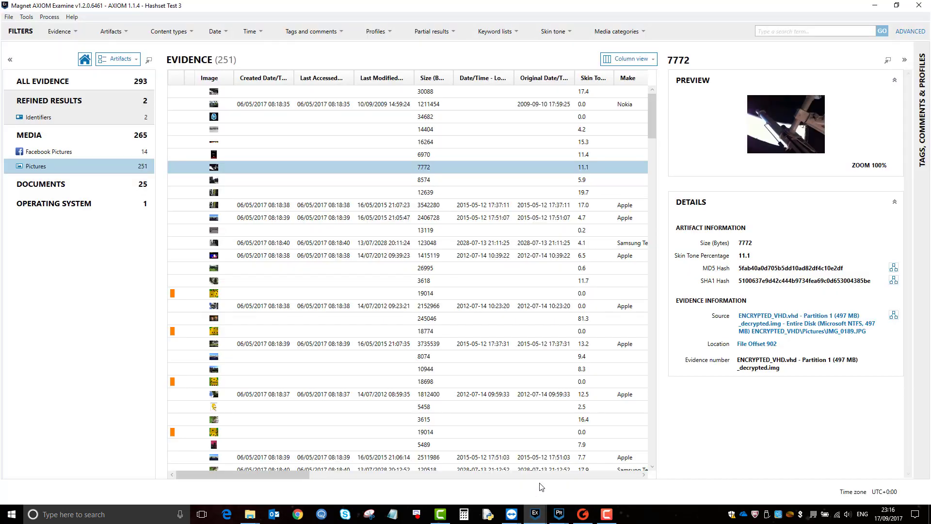
Enable the 498-record Hashset Test 3 JSON file in AXIOM Process, then switch to Hashset Test 4.
left_click(538, 487)
mouse_move(534, 512)
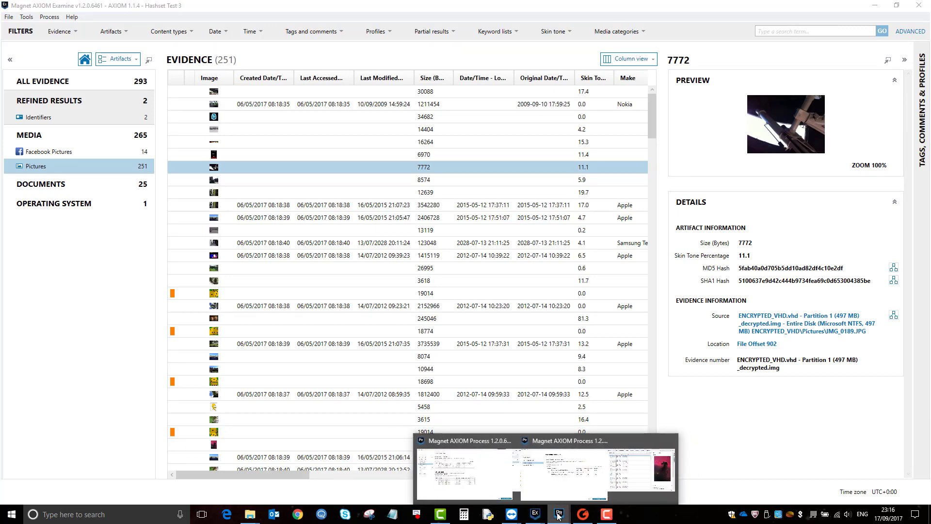
left_click(490, 473)
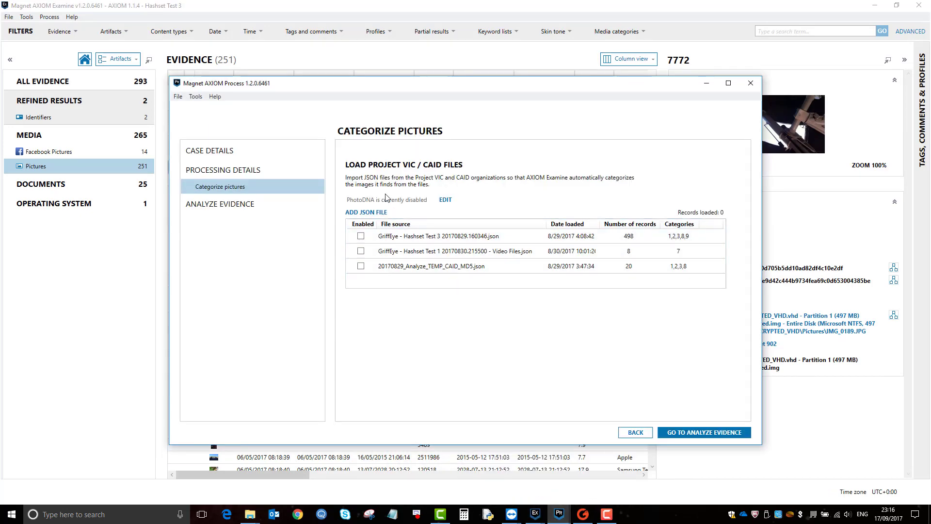
left_click(361, 236)
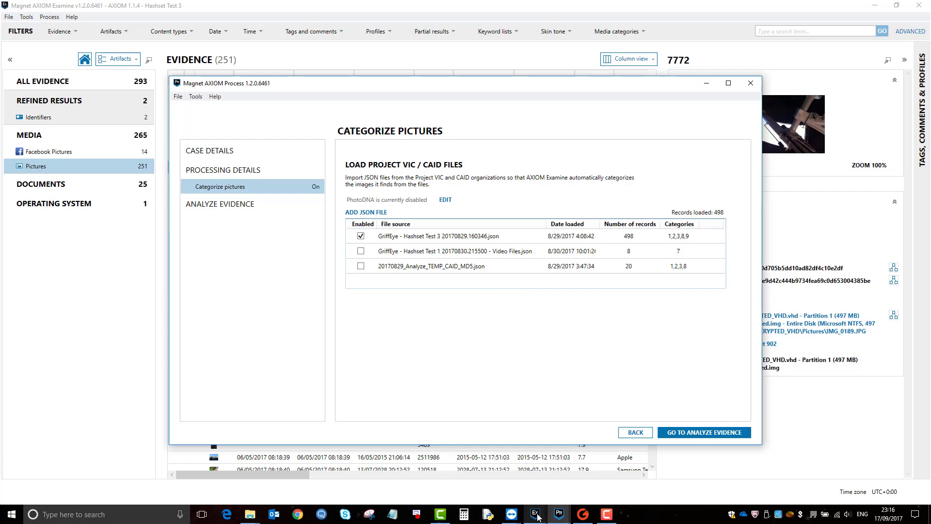
mouse_move(537, 517)
left_click(617, 468)
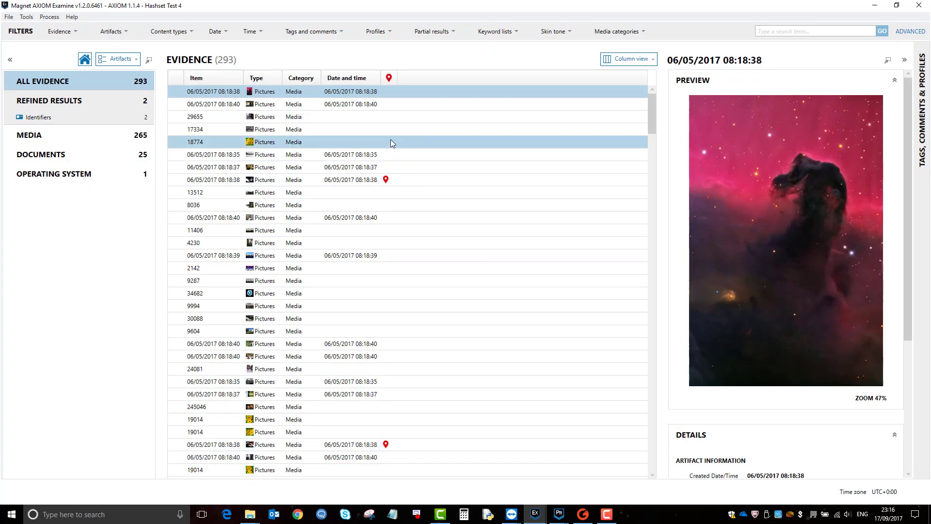
Add media categories 2, 3, 8 and 9 to category 1, leaving 206 of 293 items.
left_click(626, 33)
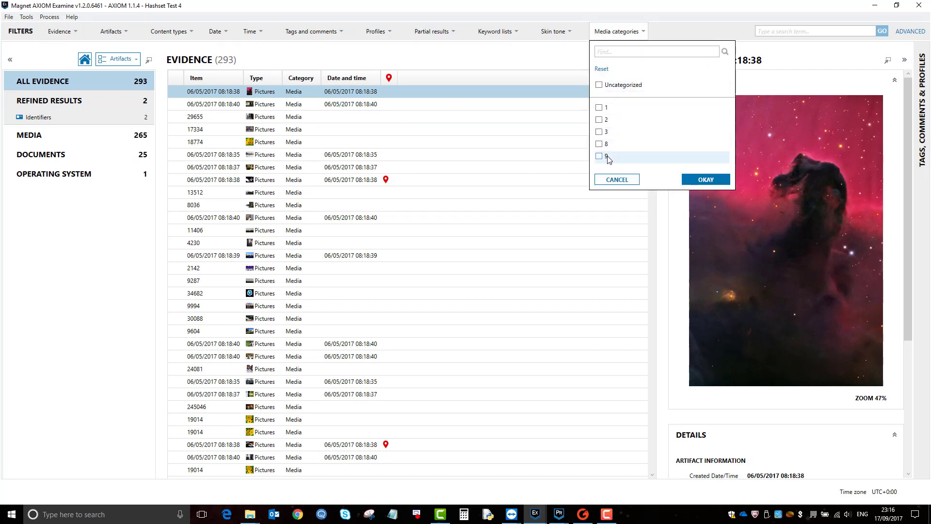
left_click(599, 120)
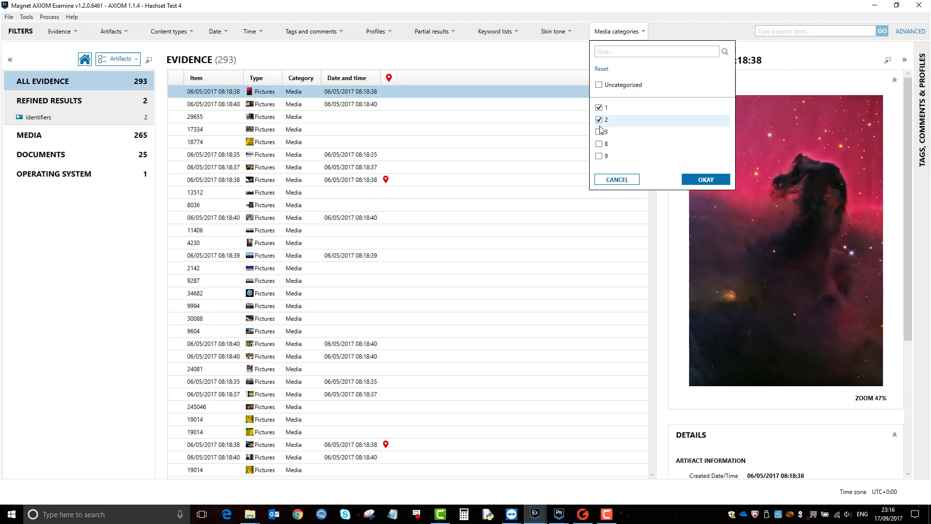
left_click(599, 131)
left_click(600, 143)
left_click(600, 156)
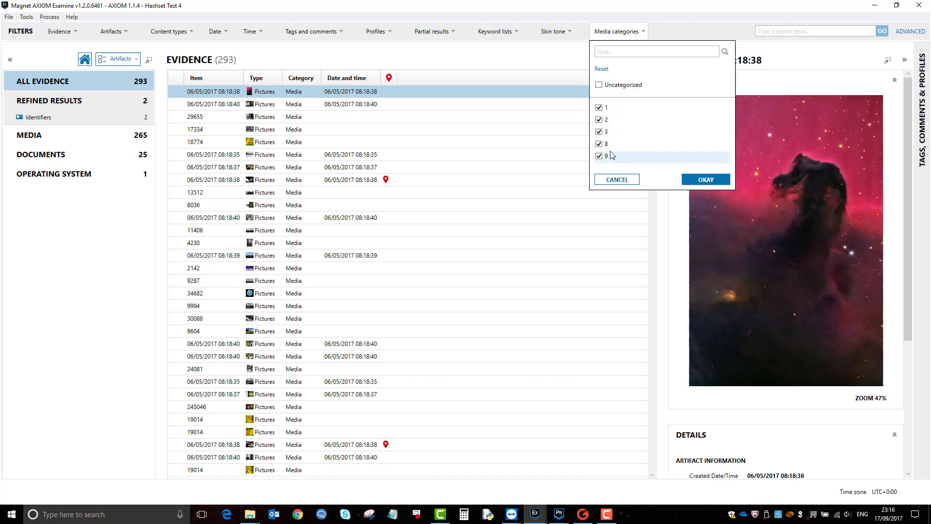
left_click(695, 180)
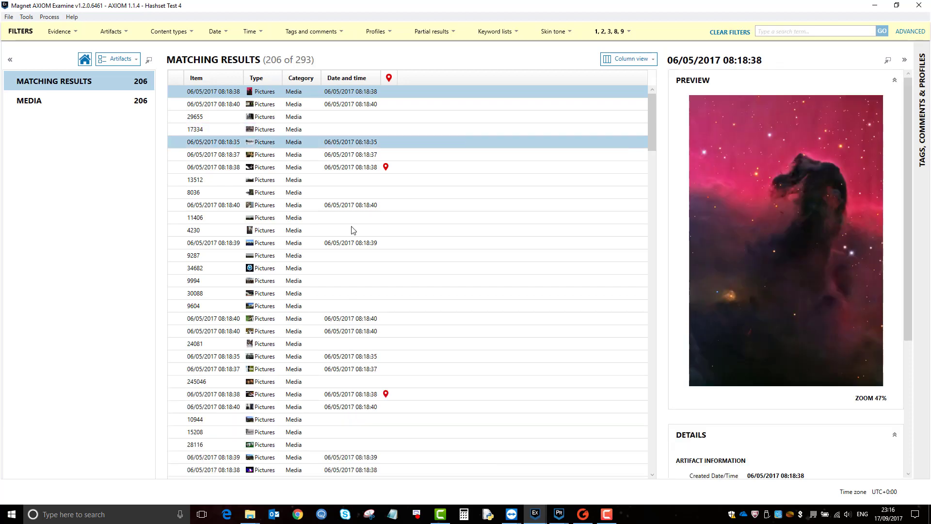
Filter the Hashset Test 3 pictures to media categories 1, 2, 3 and 8, showing 20 of 251.
mouse_move(545, 505)
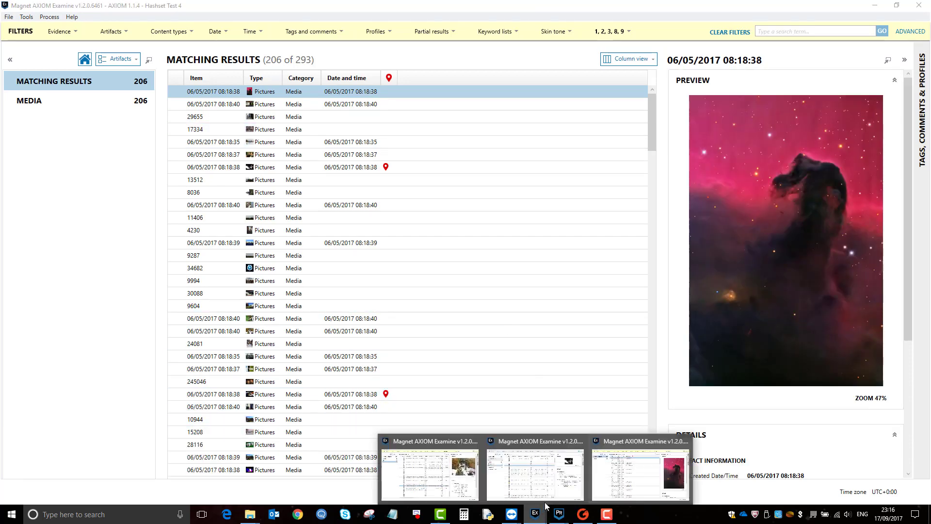
left_click(577, 481)
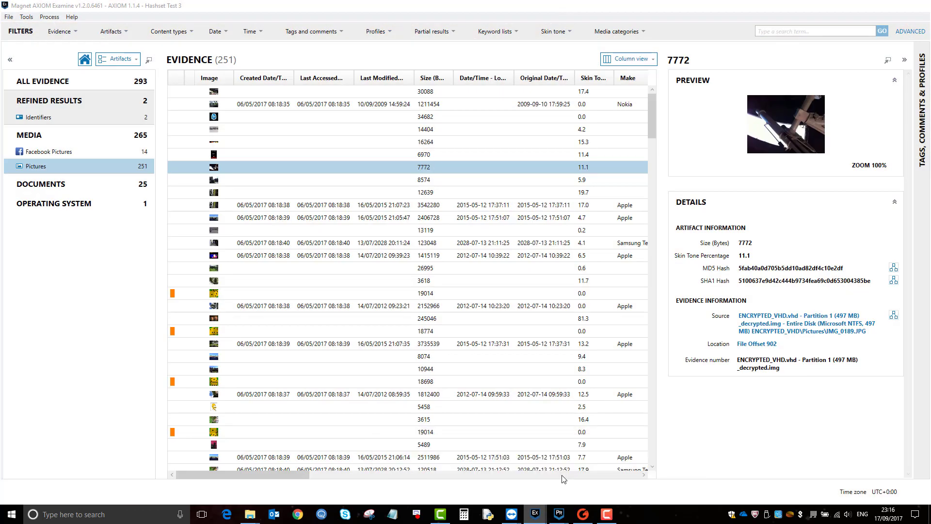
left_click(635, 32)
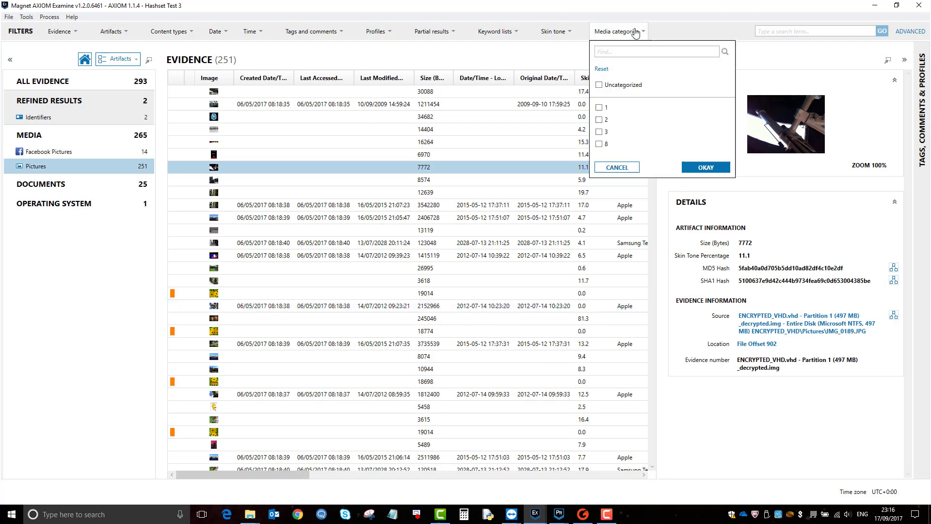
left_click(599, 107)
left_click(600, 119)
left_click(599, 131)
left_click(600, 144)
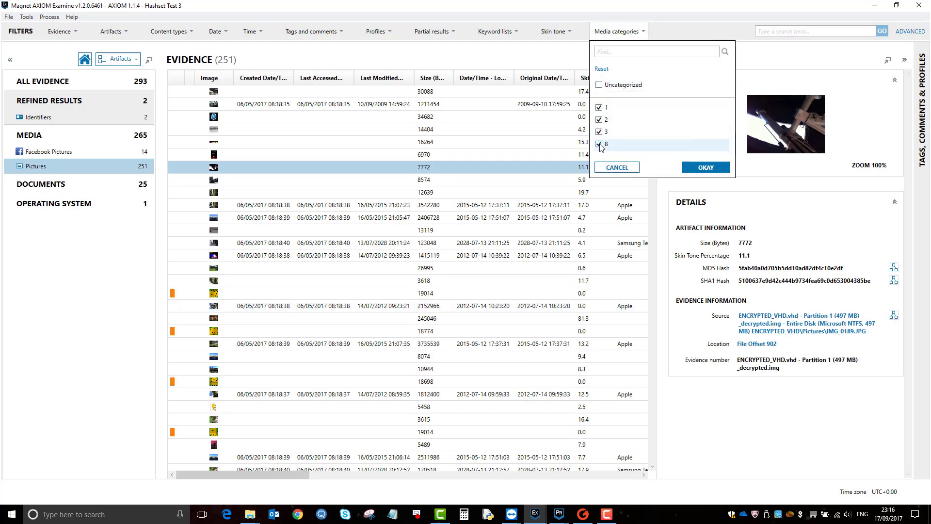
left_click(706, 167)
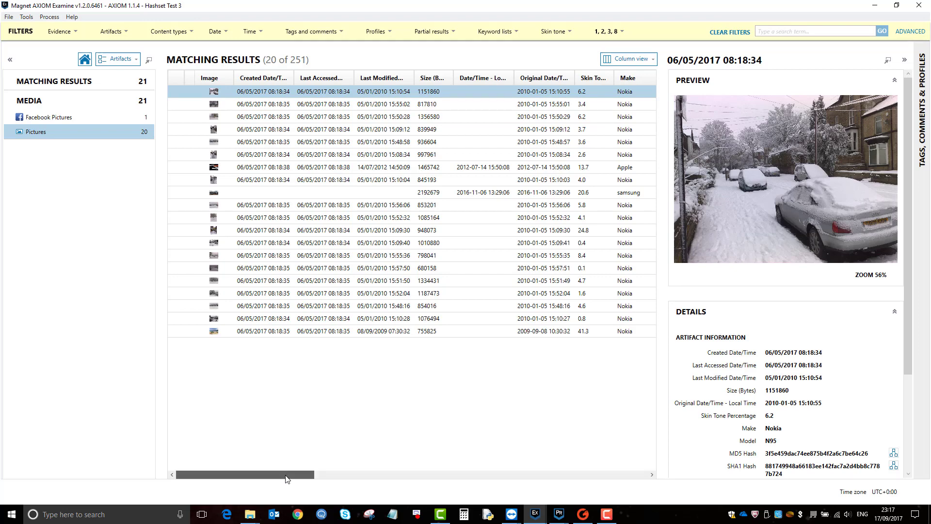
Bring the Hashset Test 4 case window back to the front.
left_click_drag(286, 475, 553, 451)
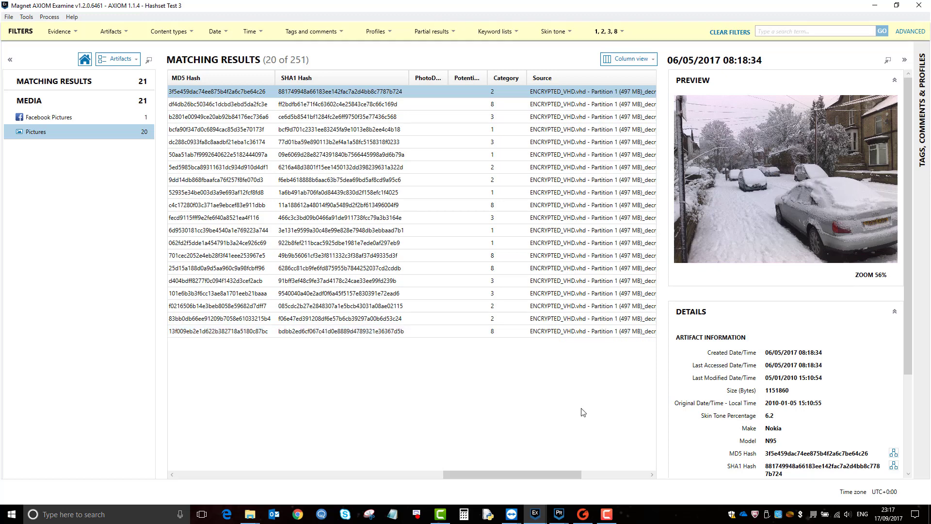
mouse_move(562, 520)
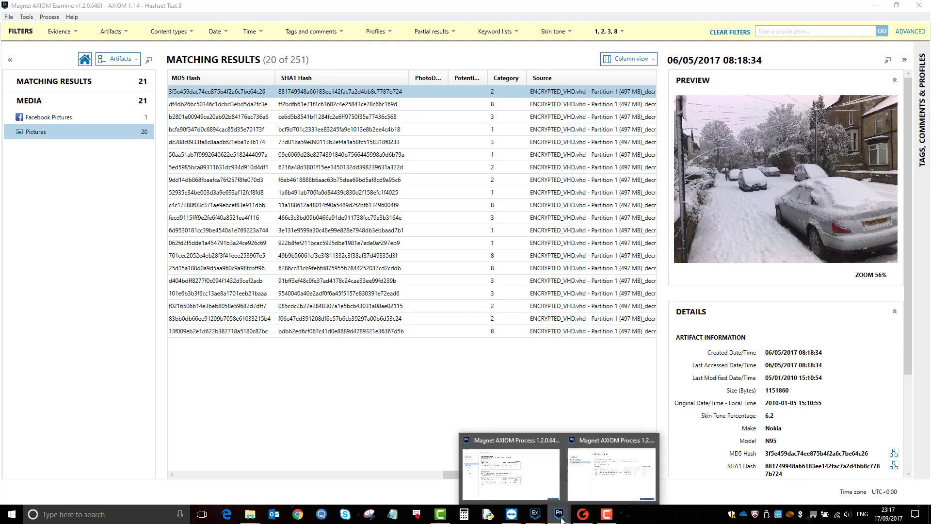
left_click(514, 465)
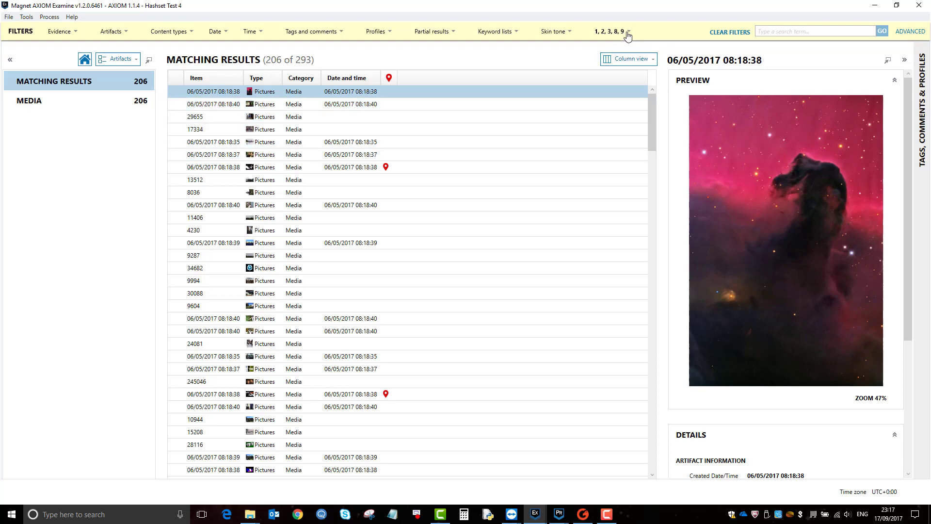
Reset the media filter to category 1 alone and preview the steam train and snowy pictures.
left_click_drag(657, 112, 642, 147)
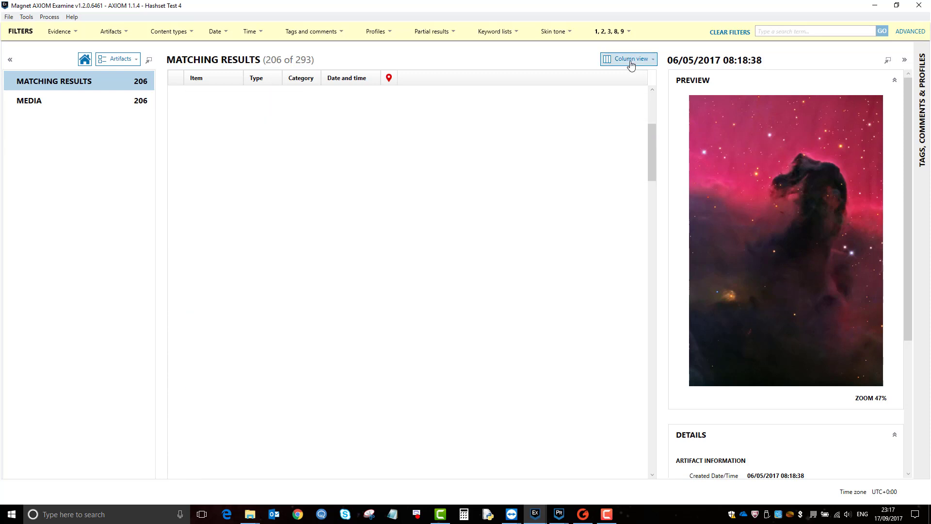
left_click(626, 31)
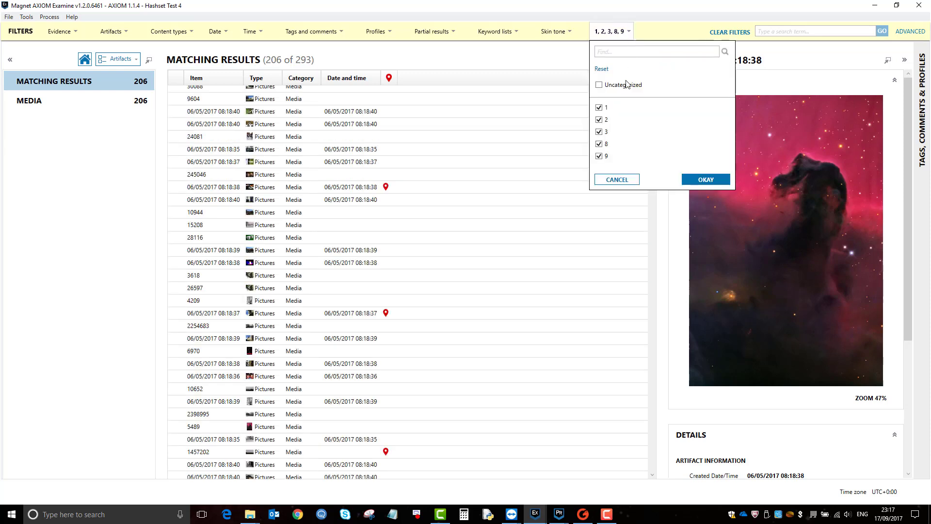
left_click(601, 69)
left_click(618, 31)
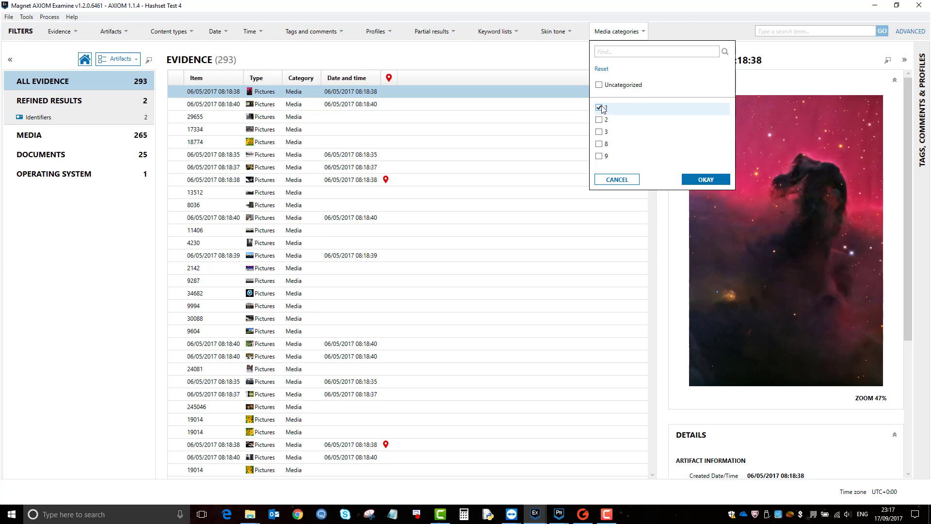
left_click(705, 180)
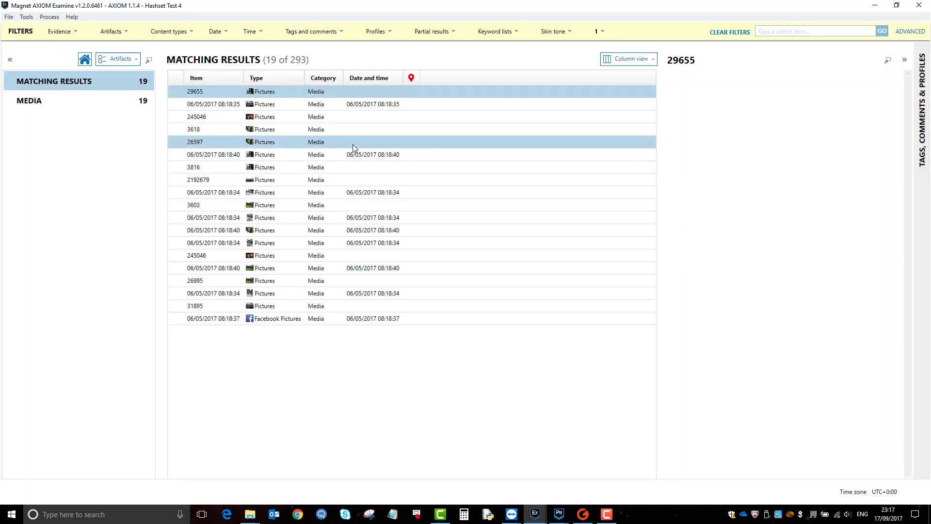
left_click(287, 180)
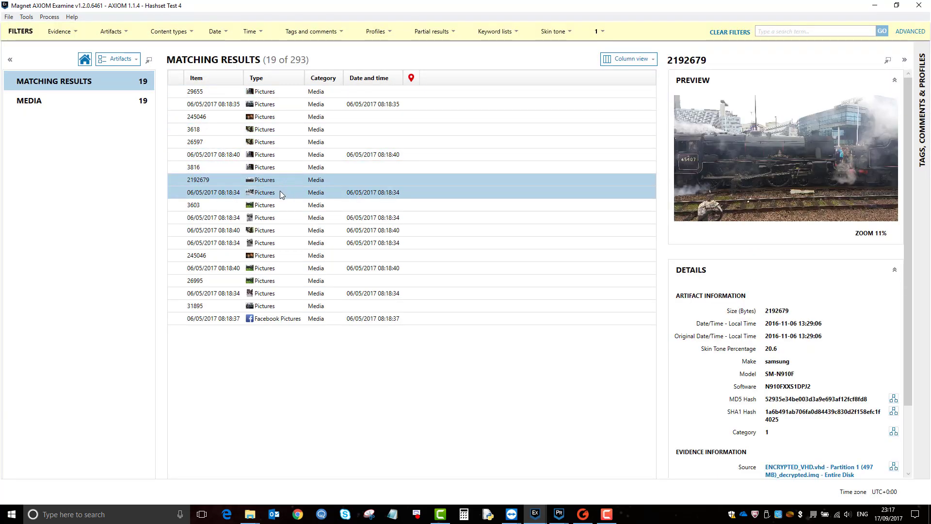
left_click(281, 192)
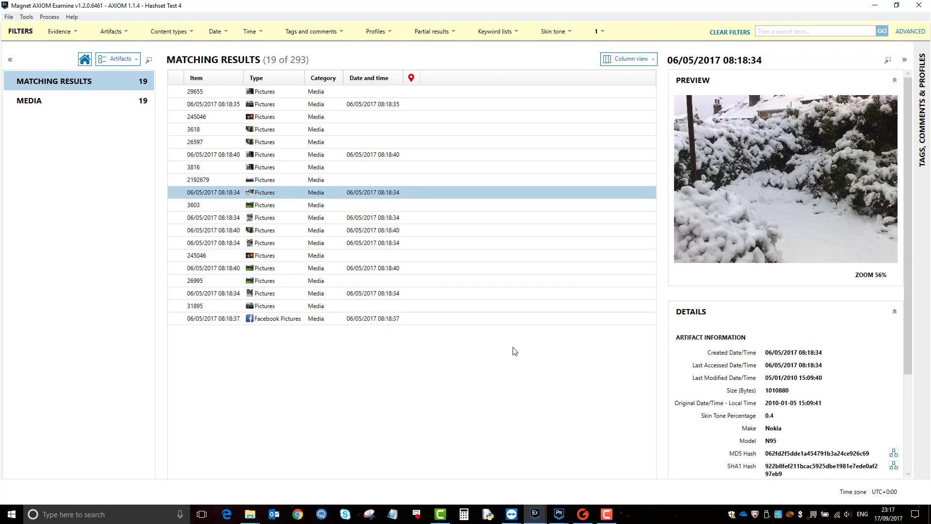
Widen the media category filter to categories 1, 2 and 3.
left_click(600, 32)
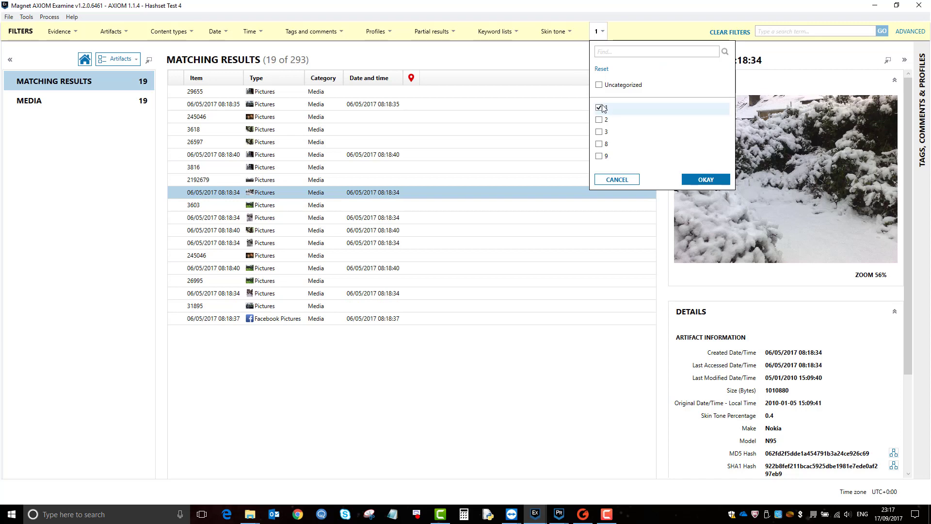
left_click(602, 120)
left_click(601, 132)
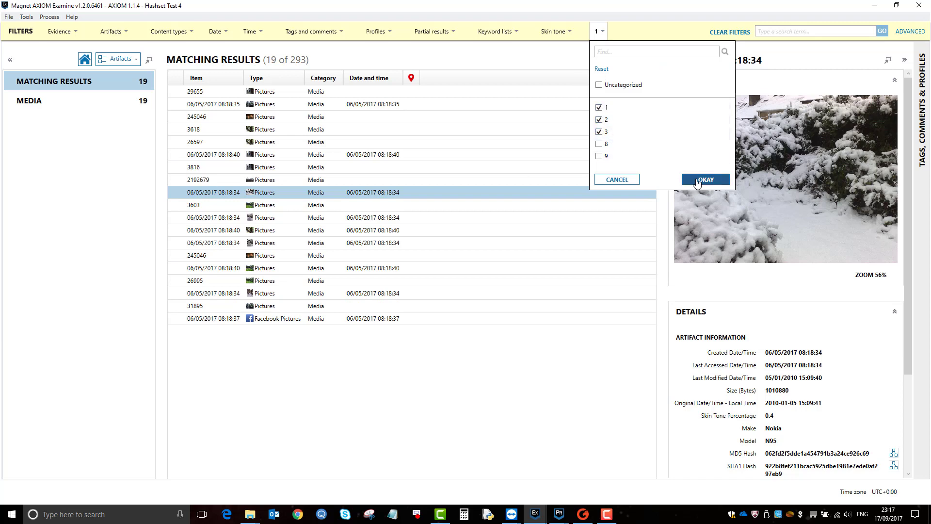
left_click(692, 181)
Filter to media category 9 only (13 of 293 items), preview pictures 12639, 7609 and 1796661, then switch to Griffeye.
left_click(615, 32)
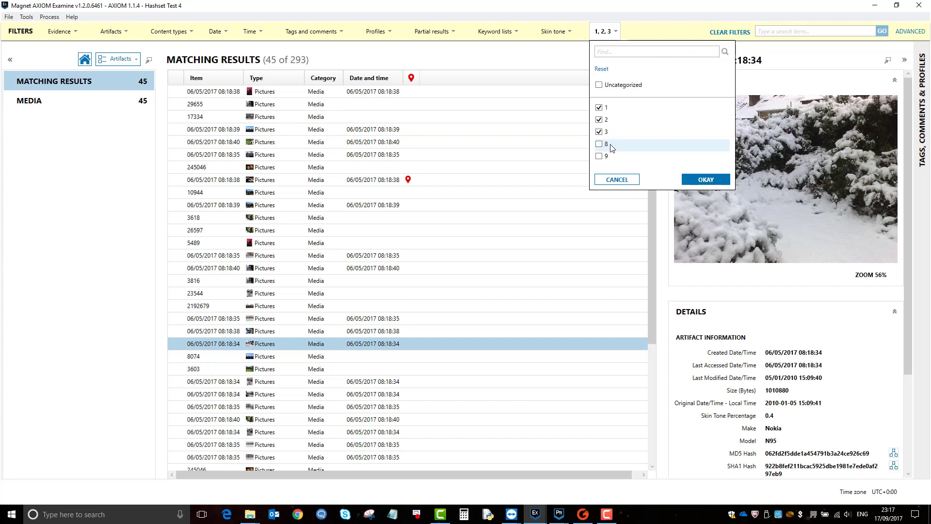
left_click(600, 131)
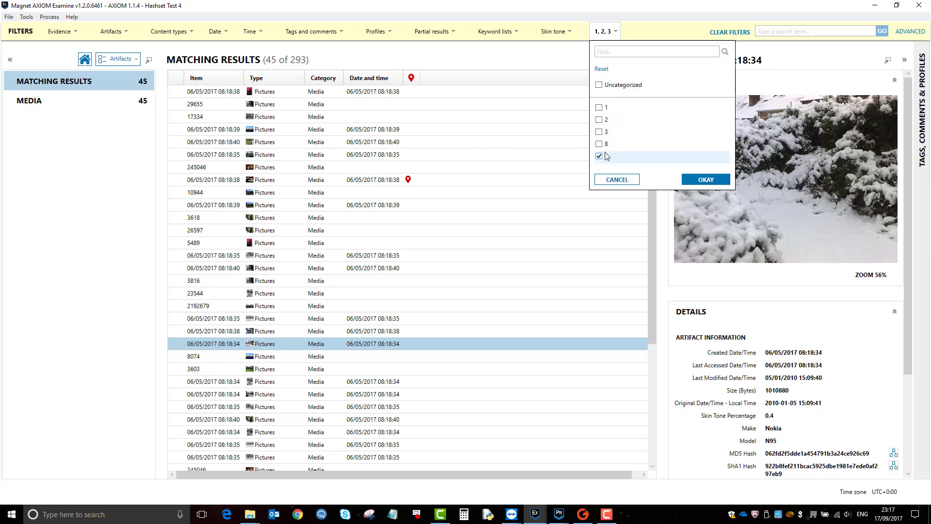
left_click(703, 180)
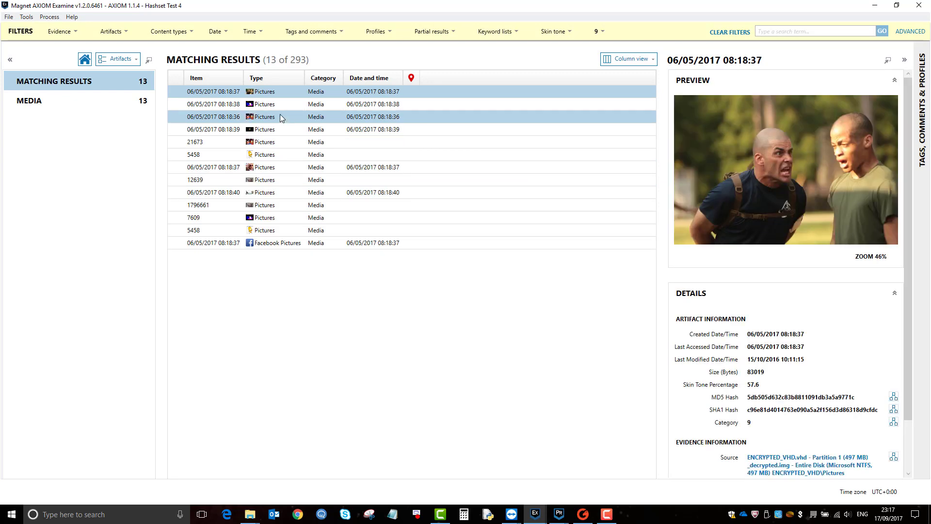
left_click(273, 169)
left_click(272, 176, "ctrl")
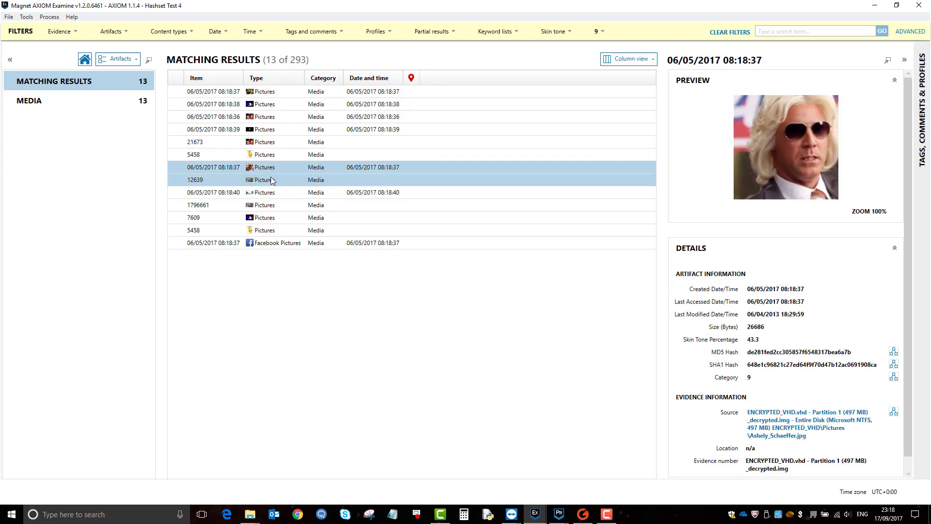
left_click(266, 166, "ctrl")
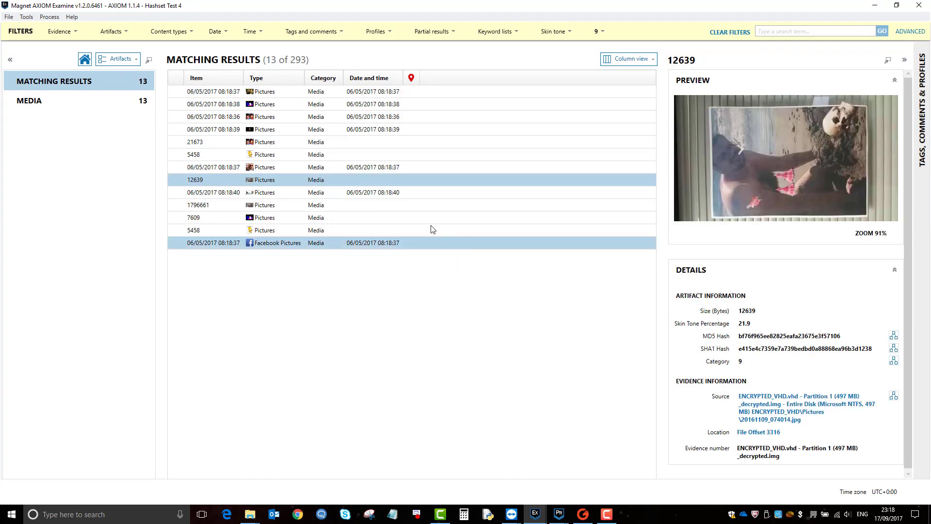
left_click(268, 214)
left_click(249, 208)
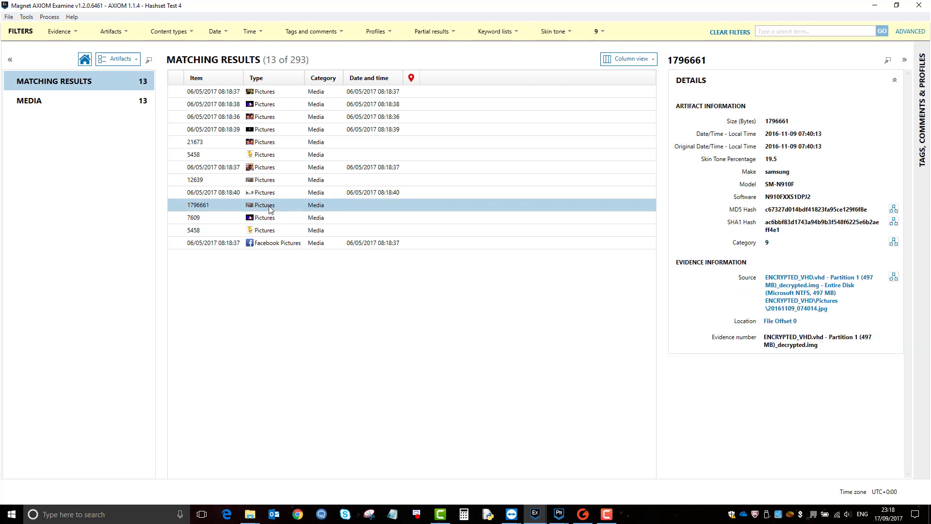
left_click(327, 219, "ctrl")
left_click(326, 219, "ctrl")
left_click(286, 194)
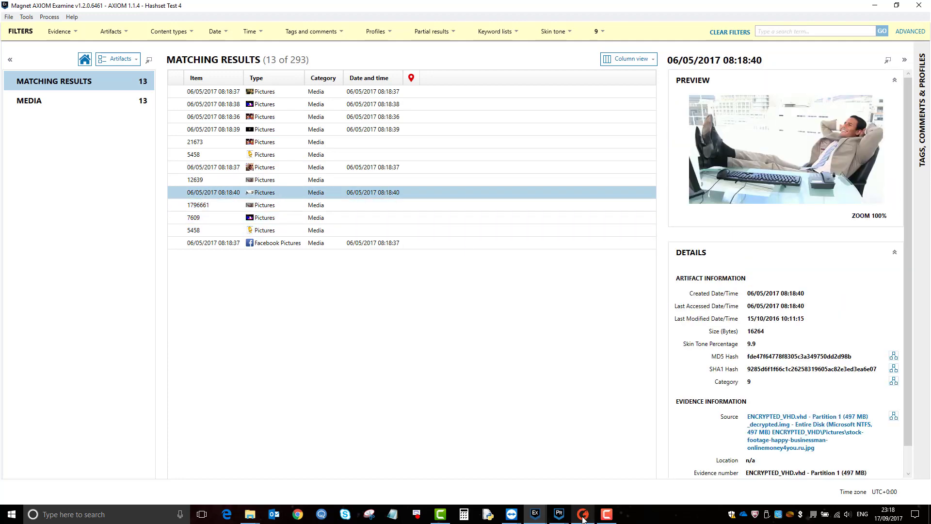
left_click(583, 514)
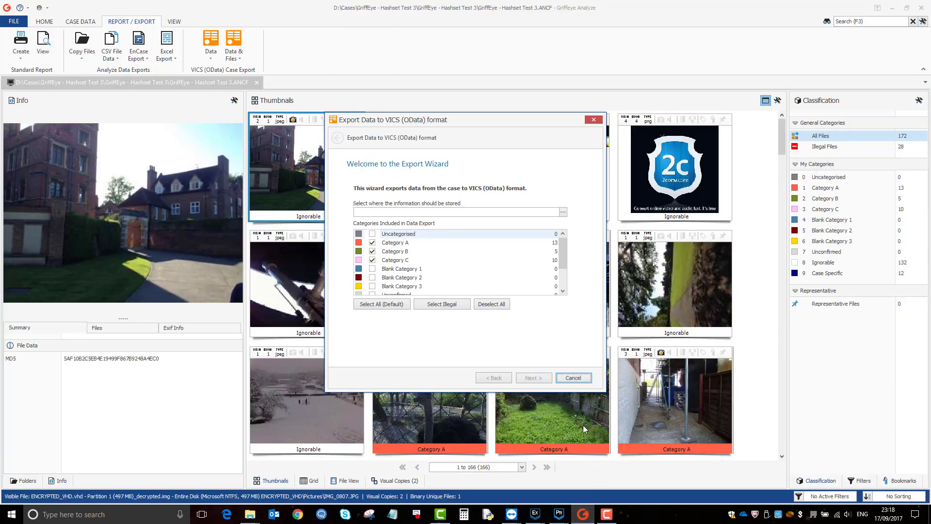
Cancel the Export Data to VICS (OData) format wizard without exporting.
left_click(573, 378)
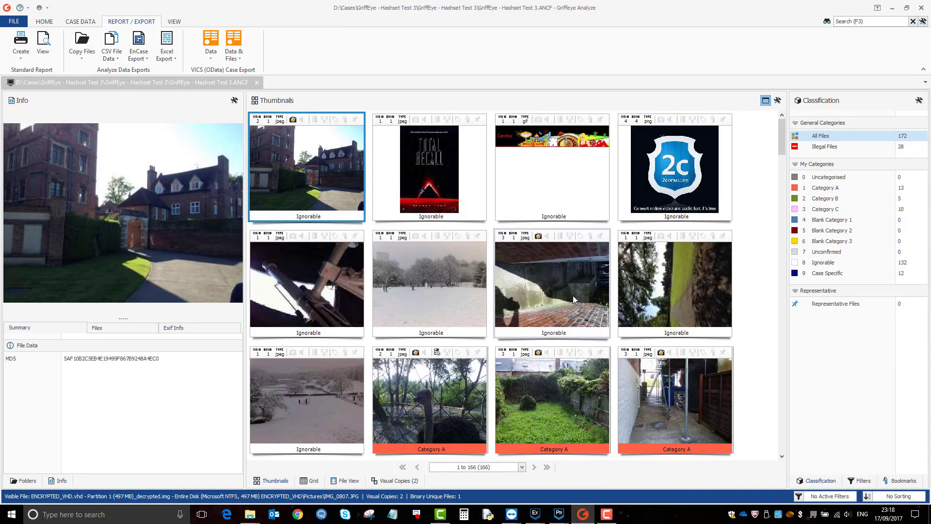